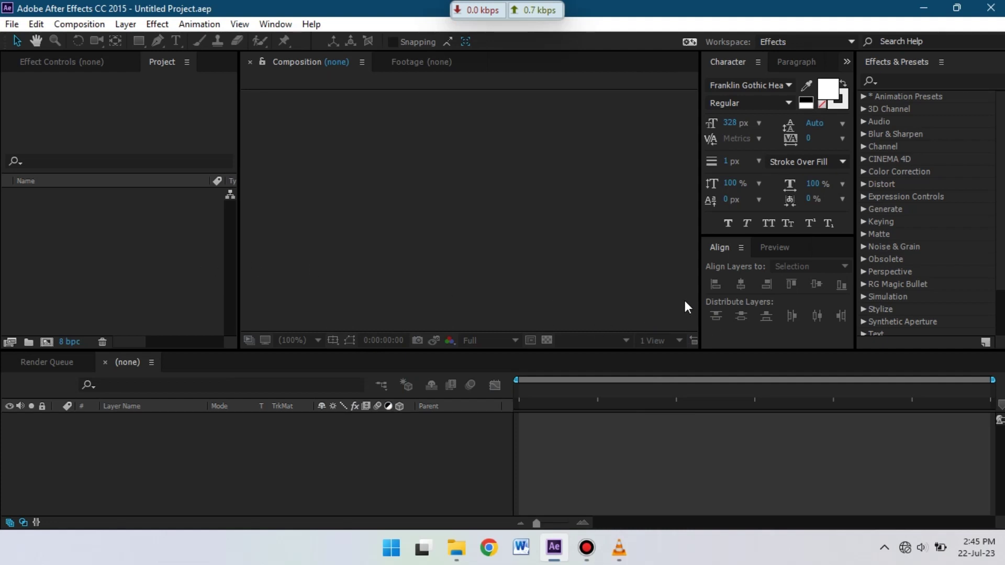
Import red-grunge-background.jpg and the two MP4 clips from the Footages folder.
{"action": "left_click", "coordinate": [456, 547]}
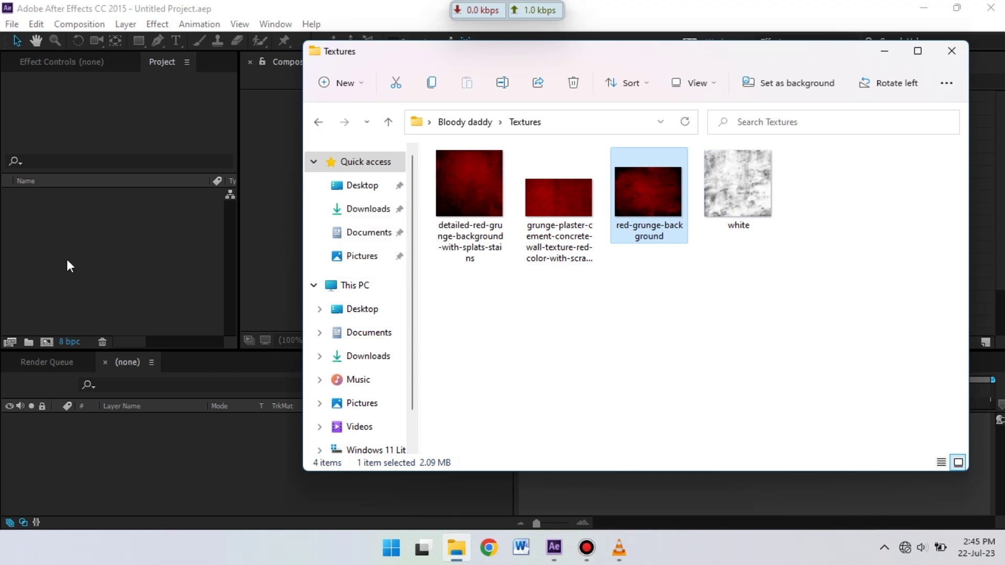
{"action": "left_click_drag", "start_coordinate": [376, 278], "coordinate": [66, 259]}
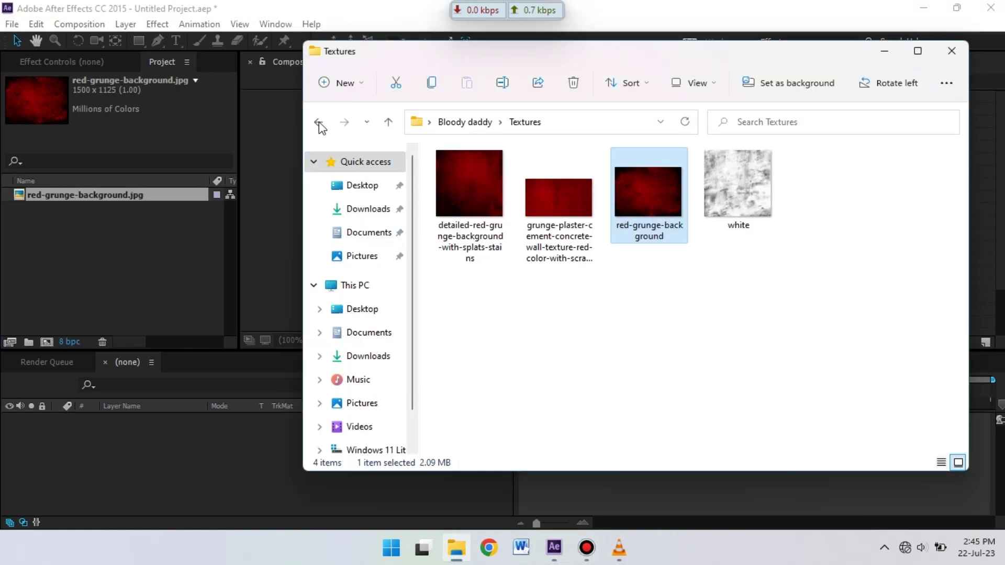
{"action": "left_click", "coordinate": [319, 123]}
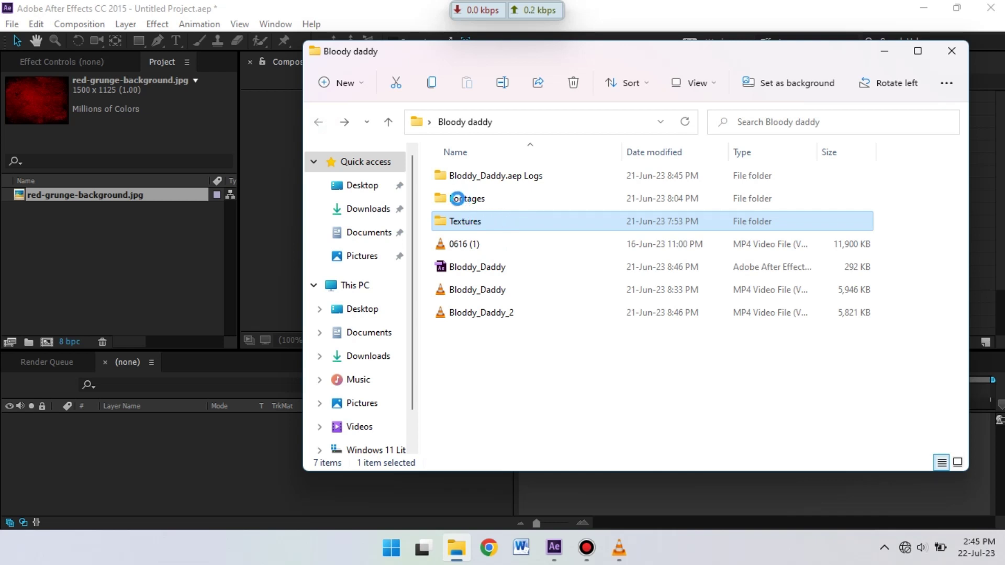
{"action": "left_click", "coordinate": [476, 198]}
{"action": "double_click", "coordinate": [516, 202]}
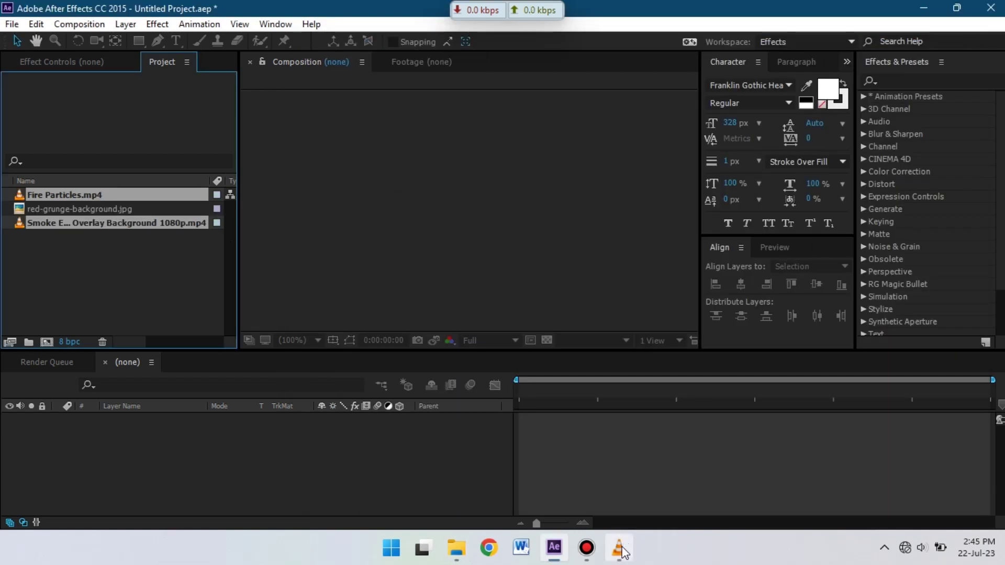
{"action": "left_click", "coordinate": [619, 547]}
{"action": "left_click", "coordinate": [619, 548]}
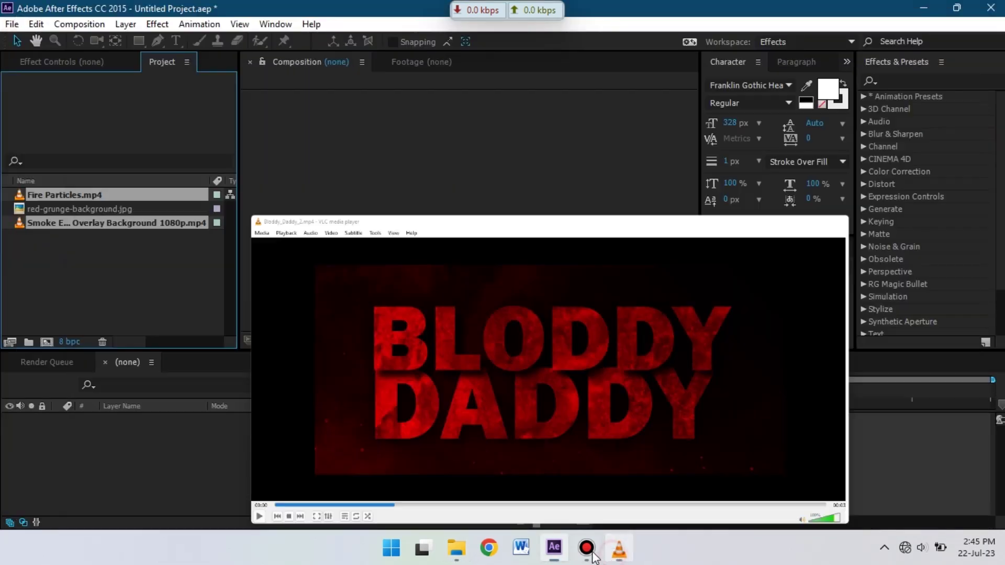
{"action": "left_click", "coordinate": [586, 548]}
{"action": "left_click", "coordinate": [555, 548]}
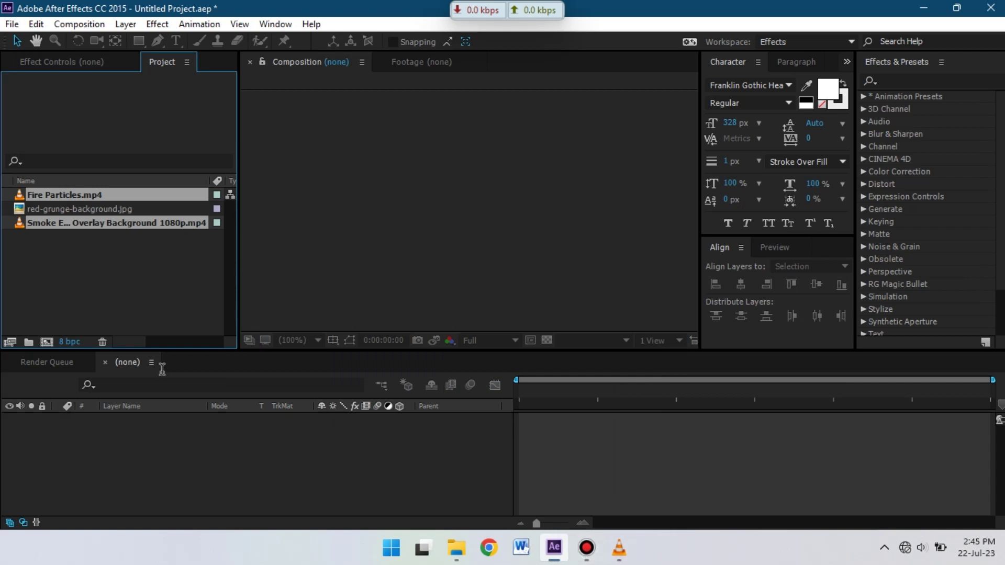
Group the Fire Particles and Smoke Overlay clips into a new folder named Footages.
{"action": "left_click", "coordinate": [133, 284]}
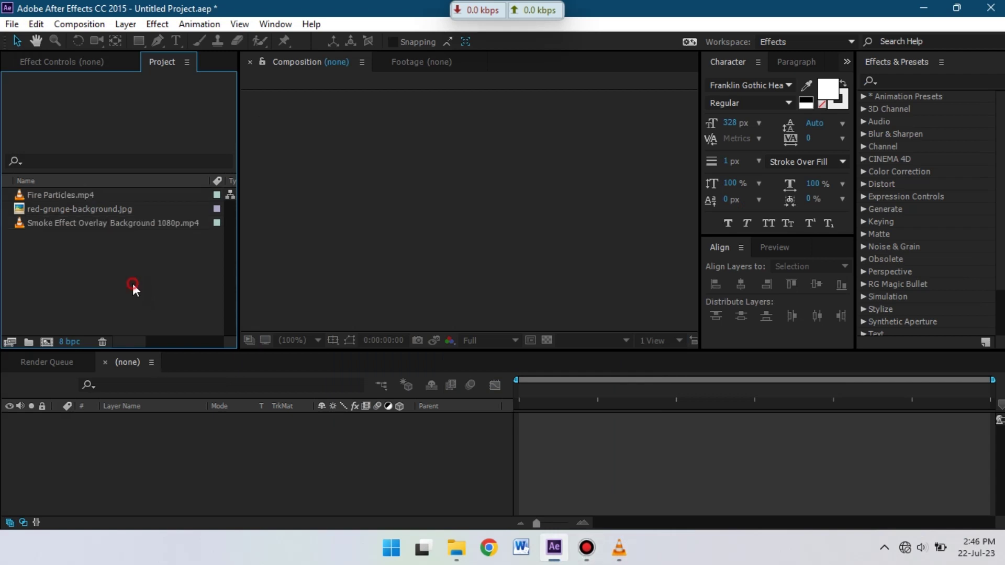
{"action": "left_click", "coordinate": [41, 223]}
{"action": "left_click", "coordinate": [43, 196], "text": "ctrl"}
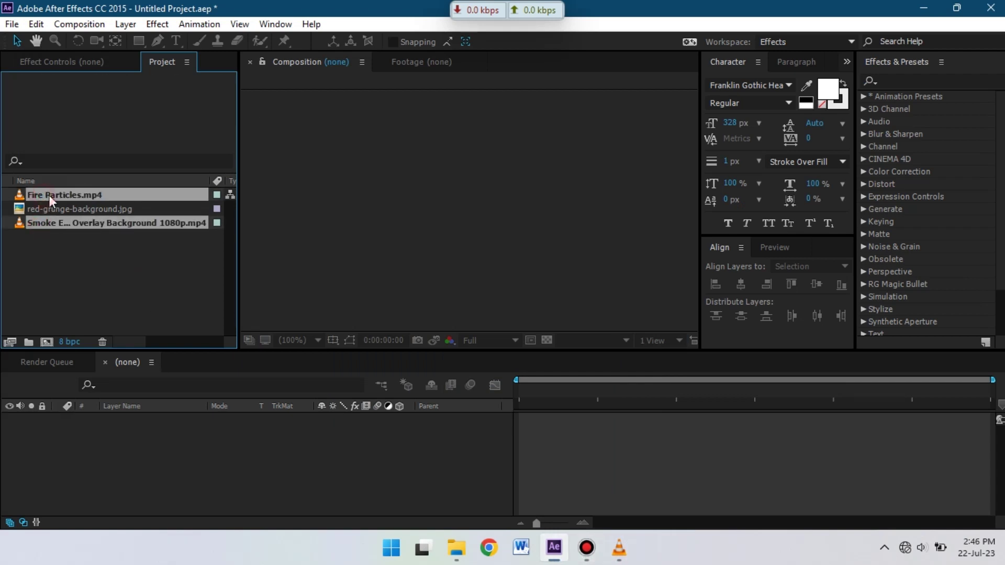
{"action": "left_click_drag", "start_coordinate": [50, 195], "coordinate": [28, 342]}
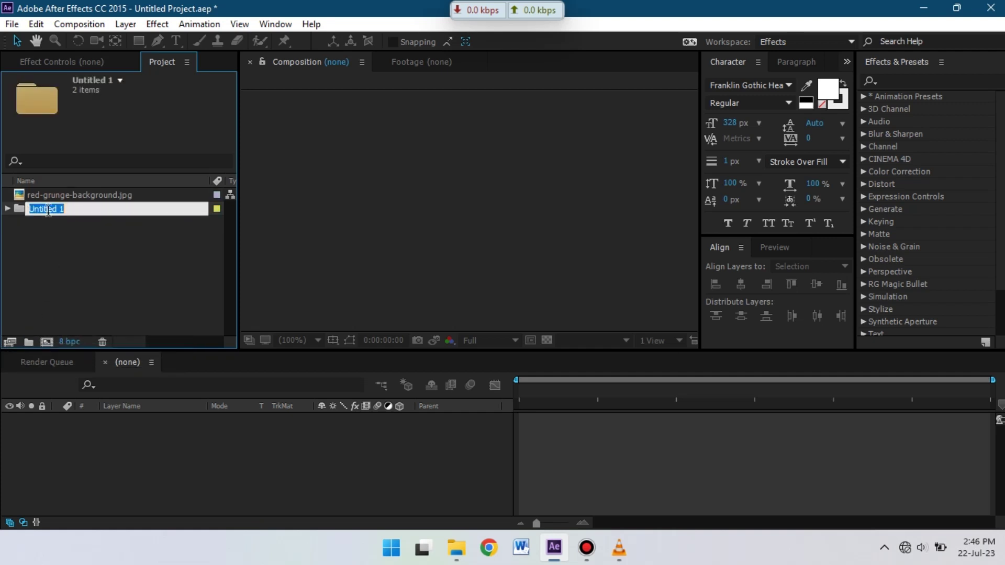
{"action": "type", "text": "Footages"}
{"action": "key", "text": "Return"}
Move the red grunge image into a new folder named Texture.
{"action": "left_click", "coordinate": [87, 258]}
{"action": "left_click", "coordinate": [58, 211]}
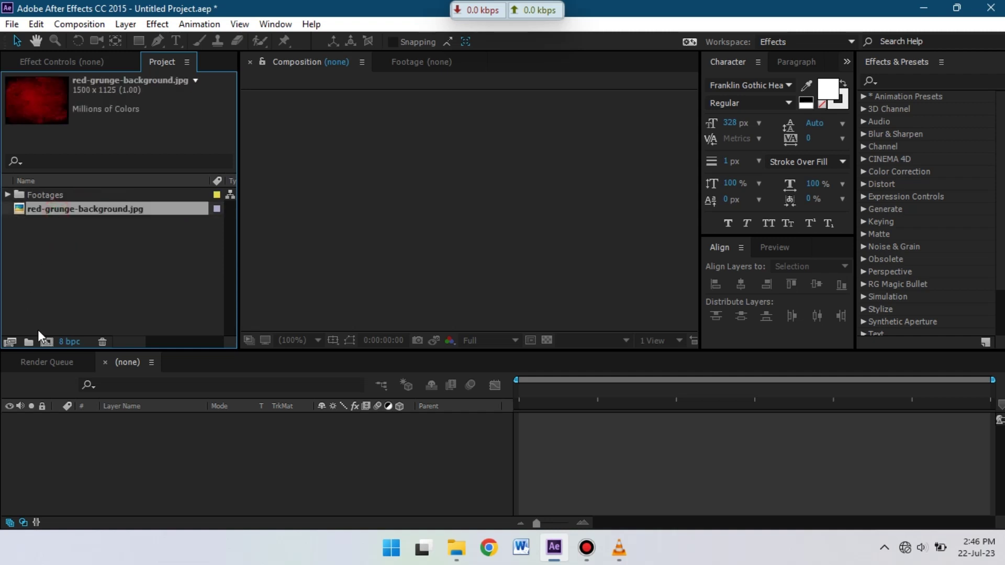
{"action": "left_click", "coordinate": [28, 342]}
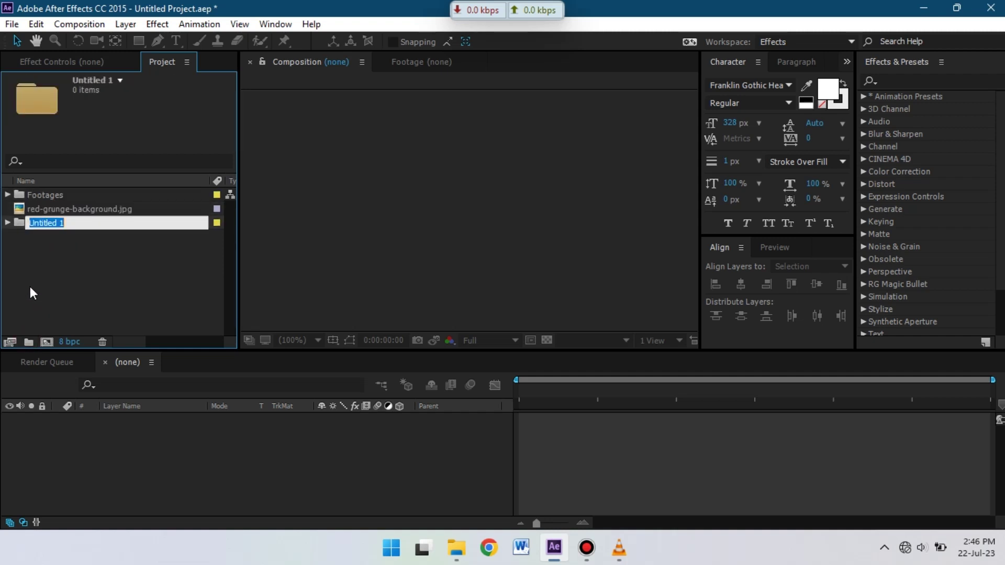
{"action": "type", "text": "Texture"}
{"action": "left_click", "coordinate": [85, 262]}
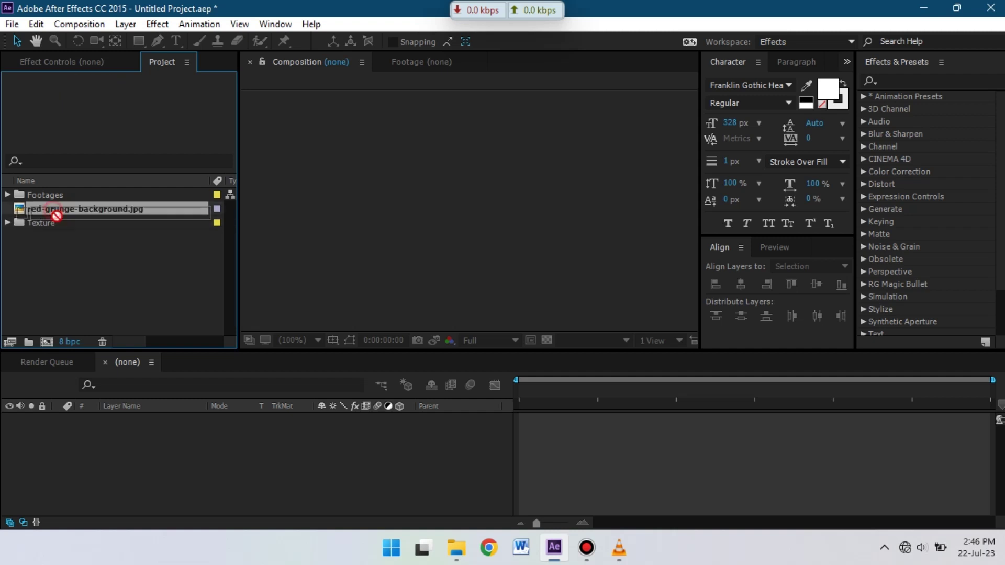
{"action": "left_click_drag", "start_coordinate": [63, 210], "coordinate": [56, 225]}
{"action": "left_click", "coordinate": [47, 343]}
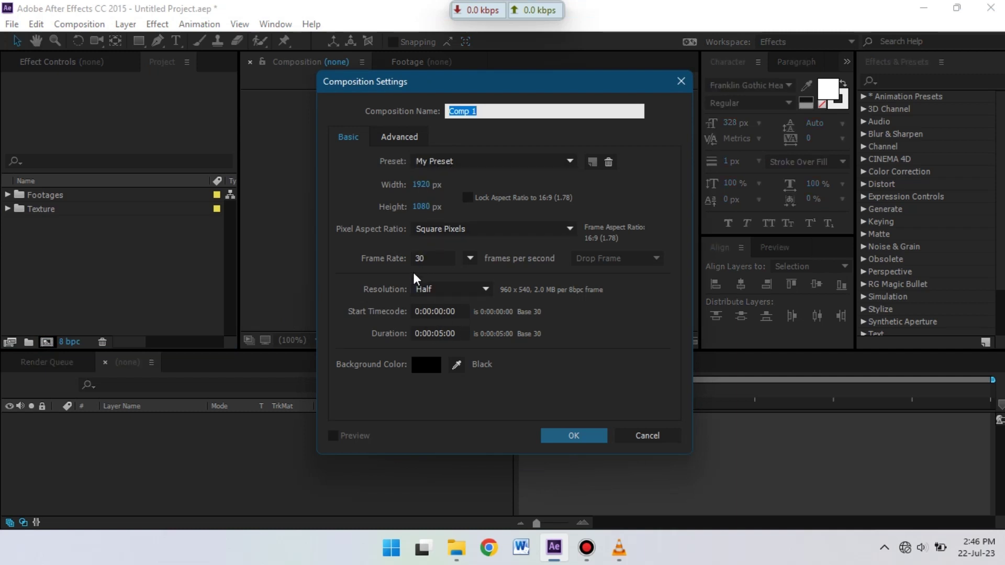
Accept the 1920×1080, 30 fps, five-second preset and rename Comp 1 to Main.
{"action": "left_click", "coordinate": [573, 435]}
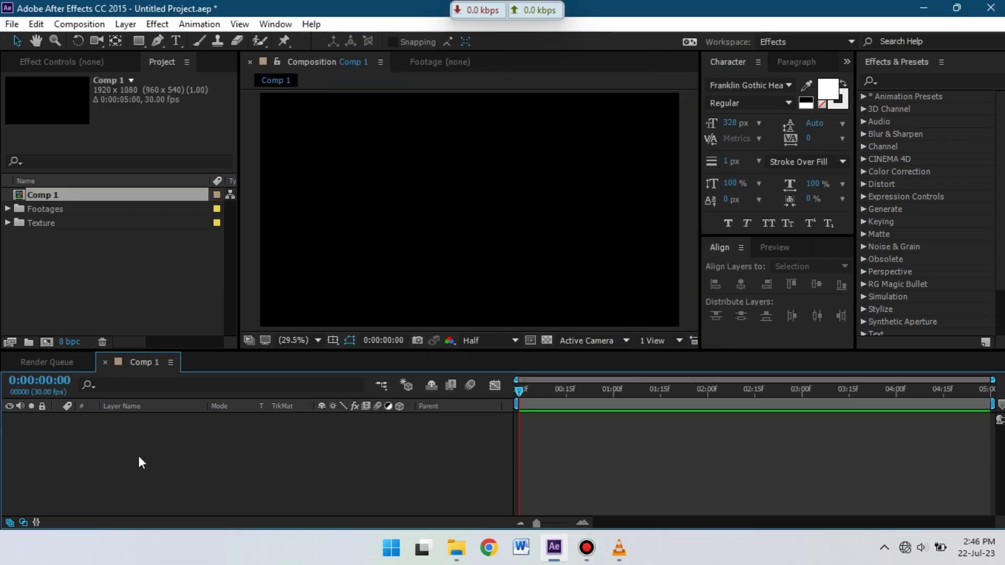
{"action": "right_click", "coordinate": [45, 196]}
{"action": "left_click", "coordinate": [102, 379]}
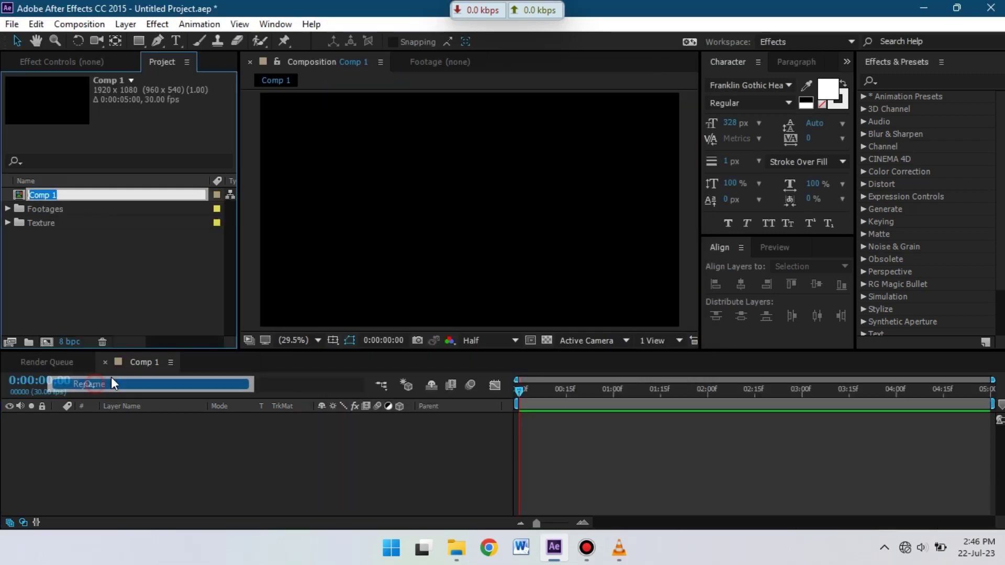
{"action": "type", "text": "Main"}
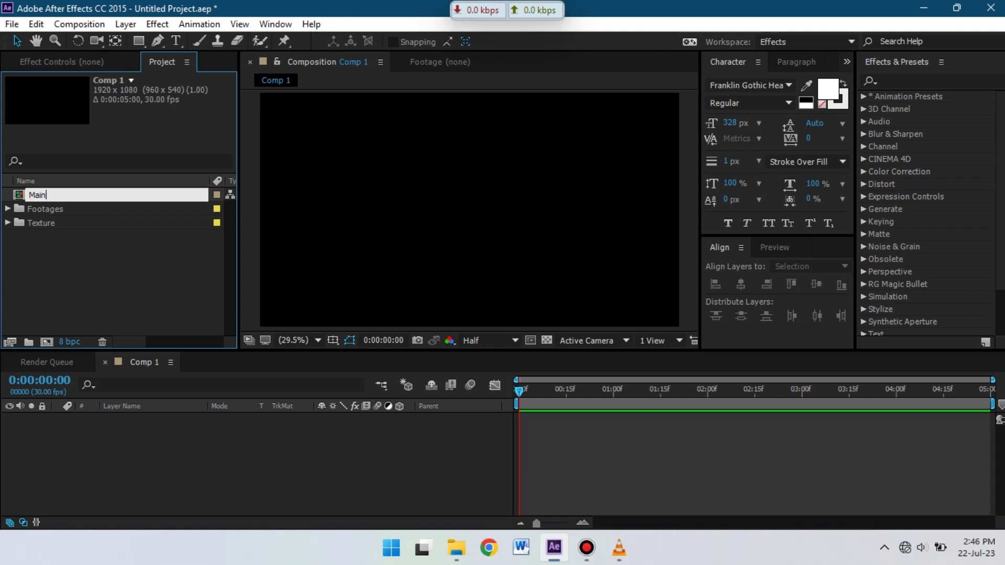
{"action": "left_click", "coordinate": [115, 267]}
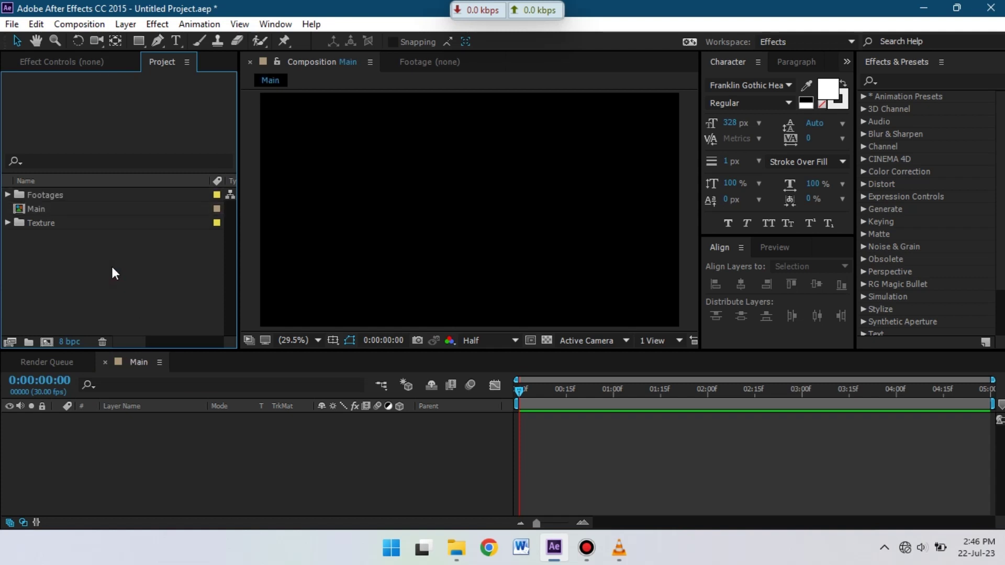
Add a new text layer reading BLOODAY to the Main composition.
{"action": "right_click", "coordinate": [131, 457]}
{"action": "mouse_move", "coordinate": [224, 314]}
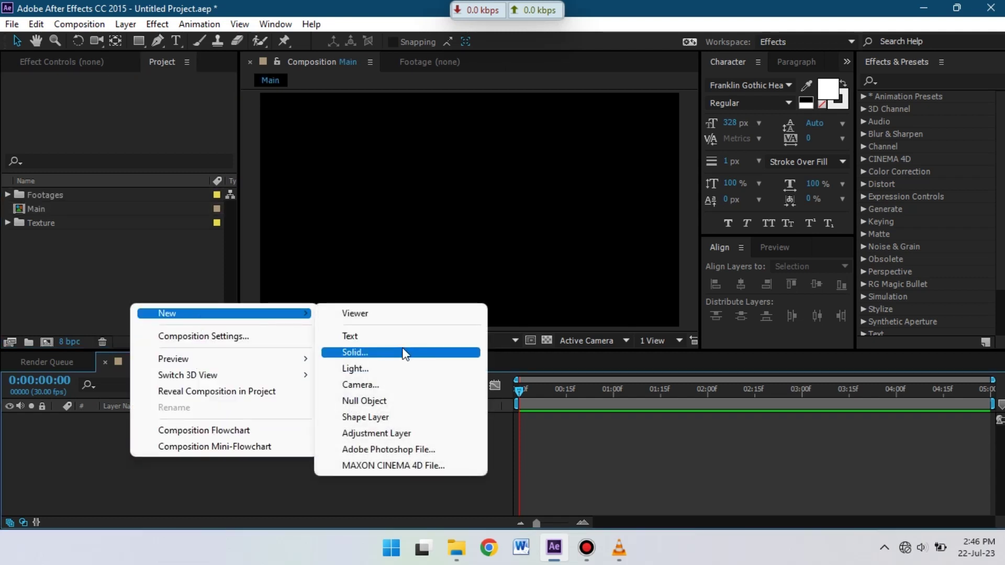
{"action": "left_click", "coordinate": [375, 338]}
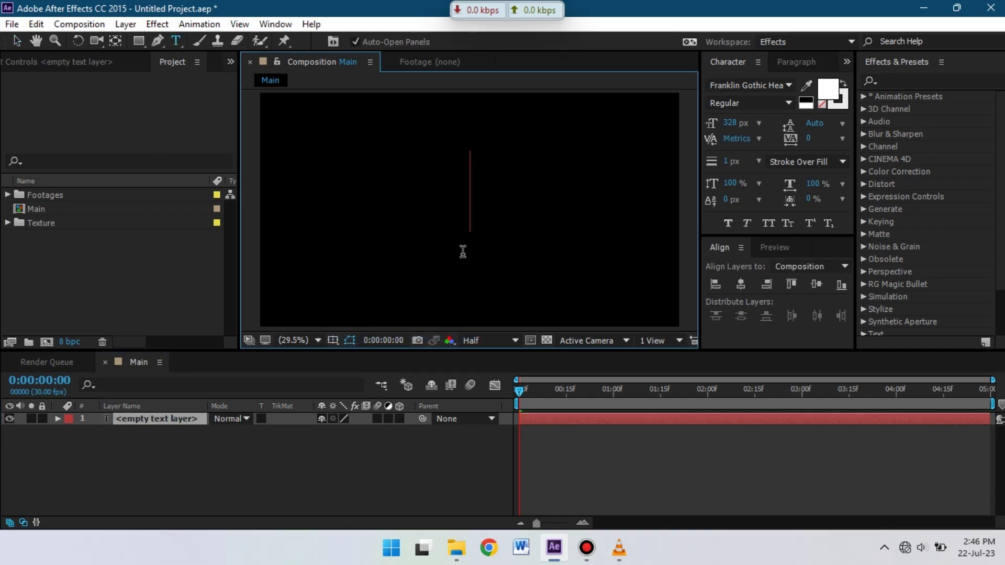
{"action": "type", "text": "BOO"}
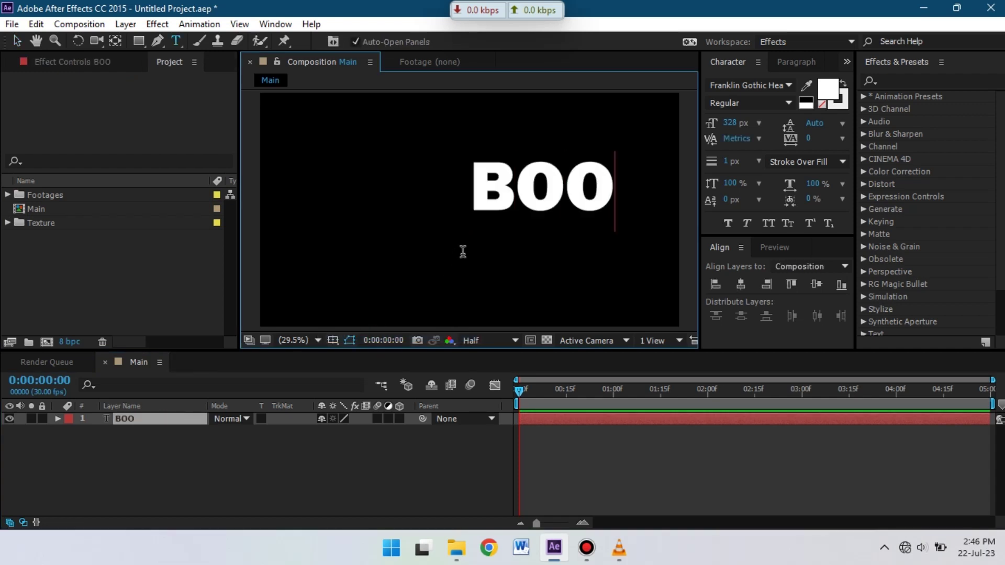
{"action": "key", "text": "BackSpace"}
{"action": "key", "text": "BackSpace"}
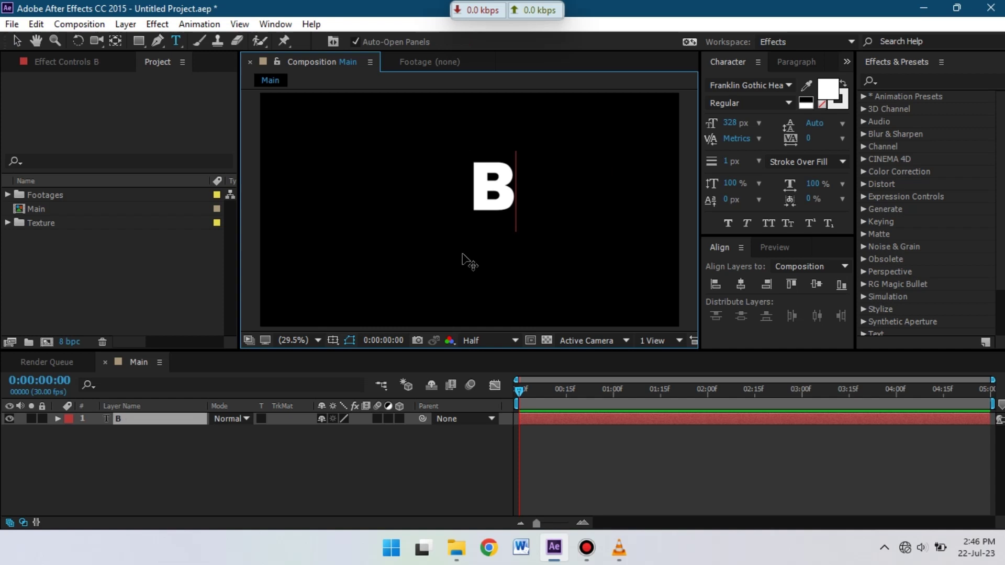
{"action": "type", "text": "LOO"}
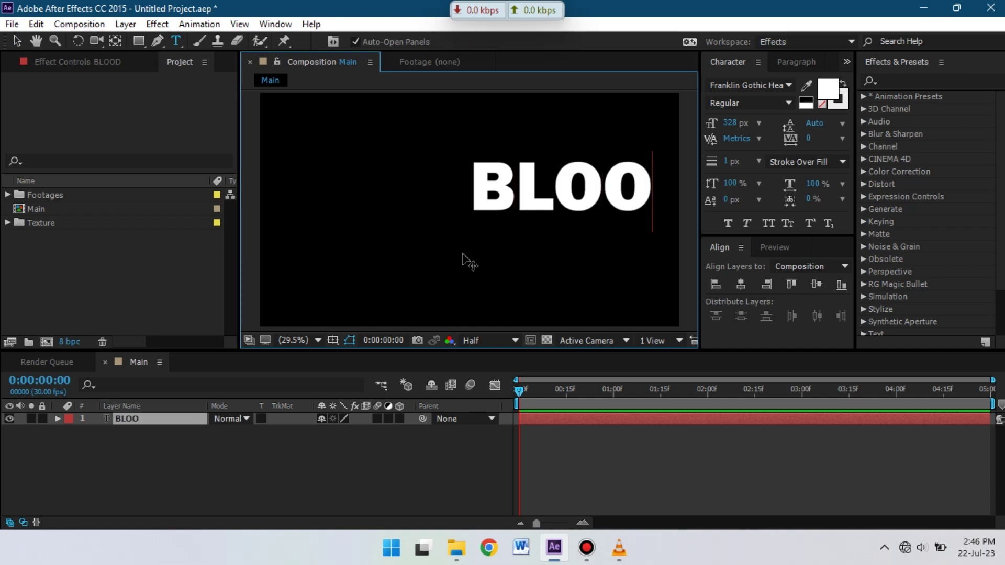
{"action": "type", "text": "DAY"}
{"action": "left_click", "coordinate": [135, 437]}
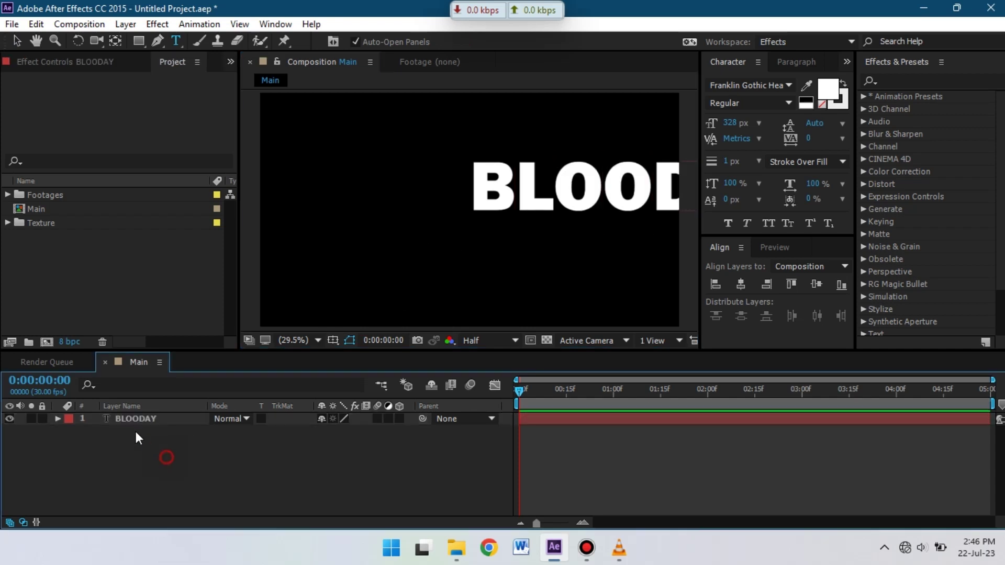
Centre BLOODAY horizontally and overlay a proportional grid on the composition.
{"action": "left_click", "coordinate": [136, 419]}
{"action": "left_click", "coordinate": [747, 282]}
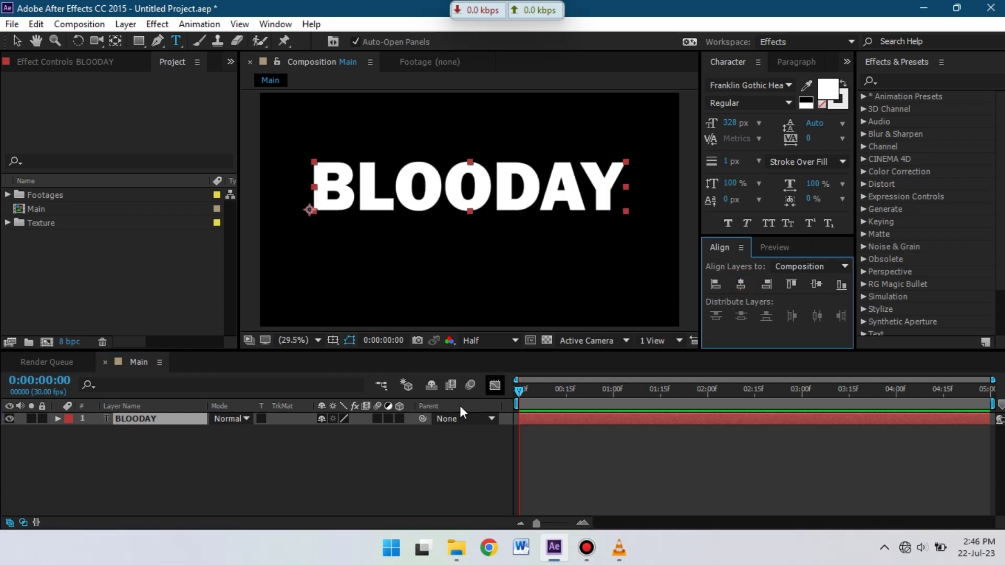
{"action": "left_click", "coordinate": [332, 340]}
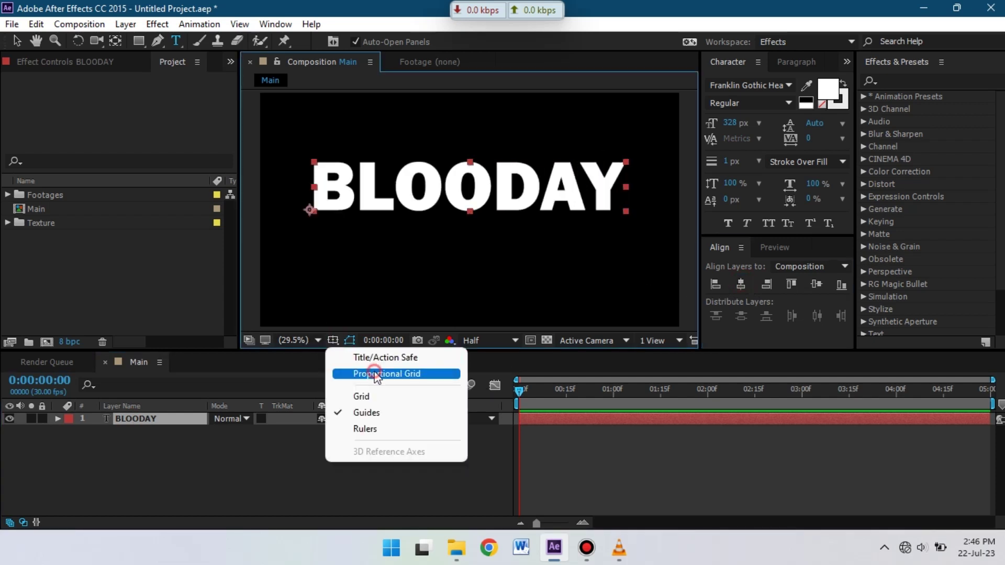
{"action": "left_click", "coordinate": [369, 372]}
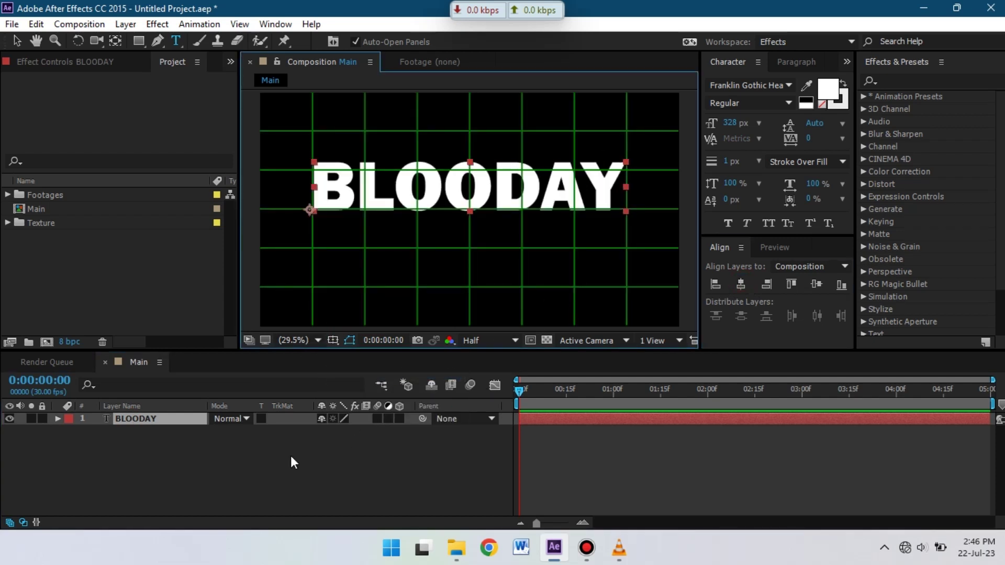
{"action": "left_click", "coordinate": [196, 459]}
{"action": "left_click", "coordinate": [120, 424]}
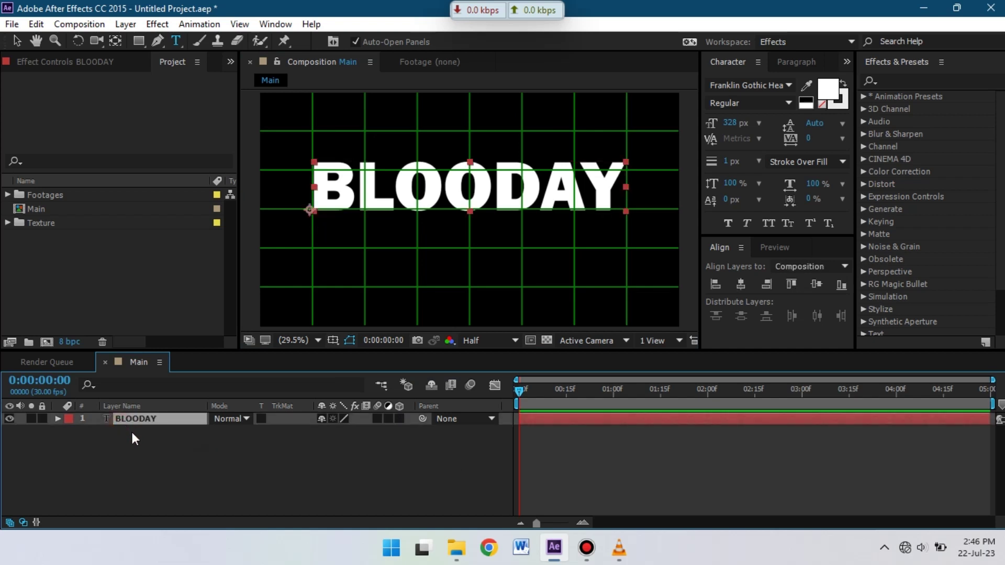
{"action": "left_click", "coordinate": [131, 430]}
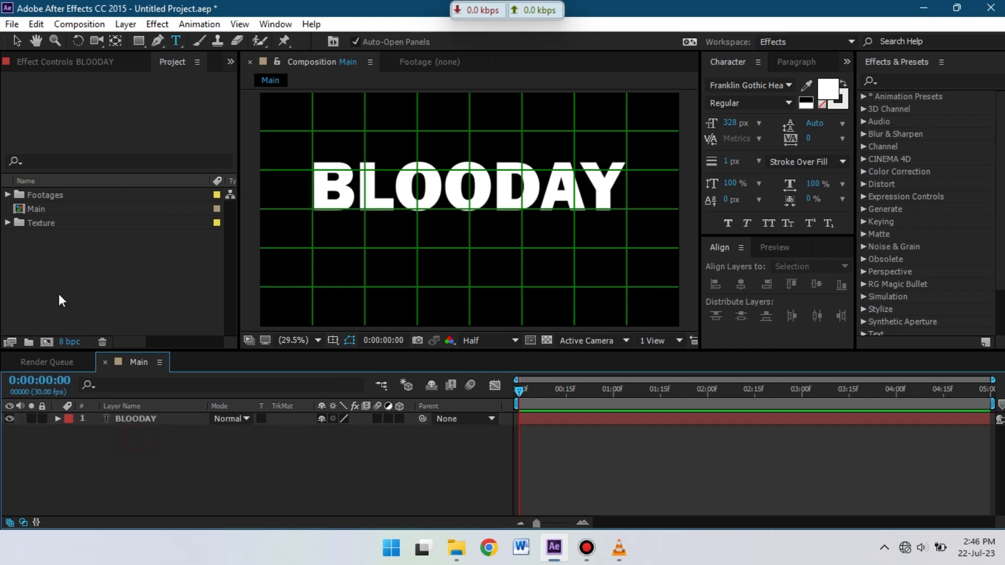
Place red-grunge-background.jpg under BLOODAY and set its track matte to Alpha Matte BLOODAY.
{"action": "left_click", "coordinate": [6, 224]}
{"action": "left_click_drag", "start_coordinate": [55, 237], "coordinate": [131, 436]}
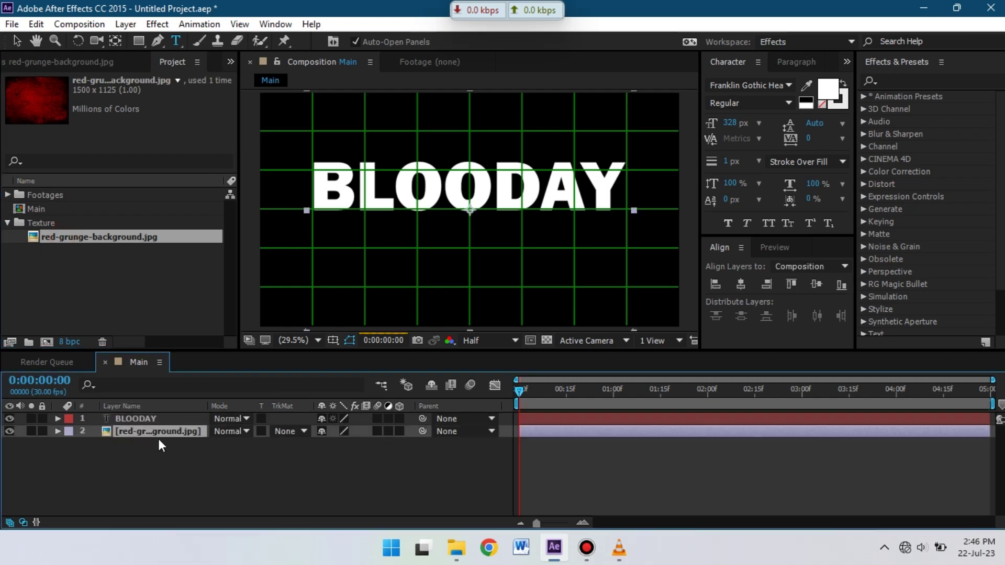
{"action": "left_click", "coordinate": [294, 433]}
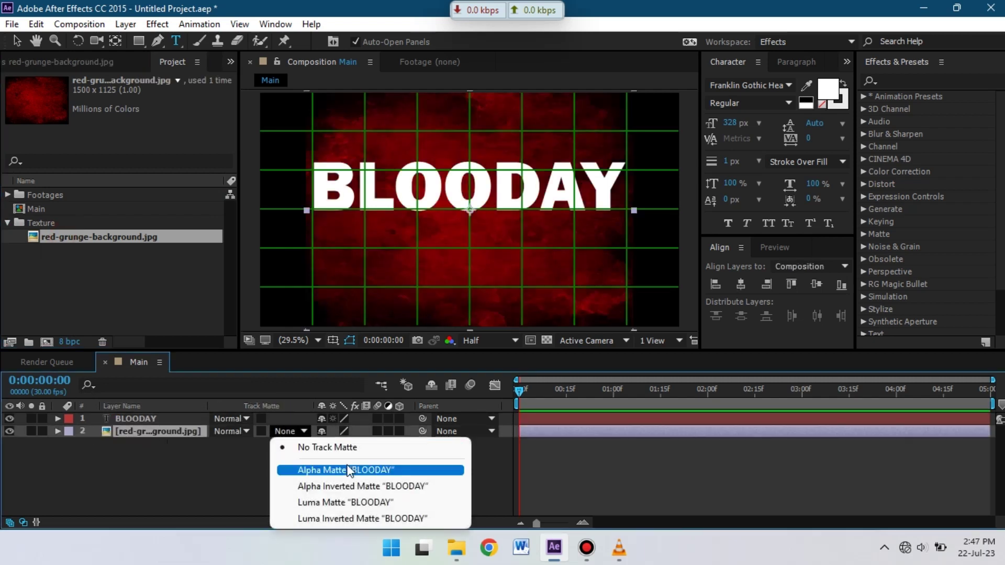
{"action": "left_click", "coordinate": [295, 469]}
{"action": "left_click_drag", "start_coordinate": [153, 458], "coordinate": [151, 422]}
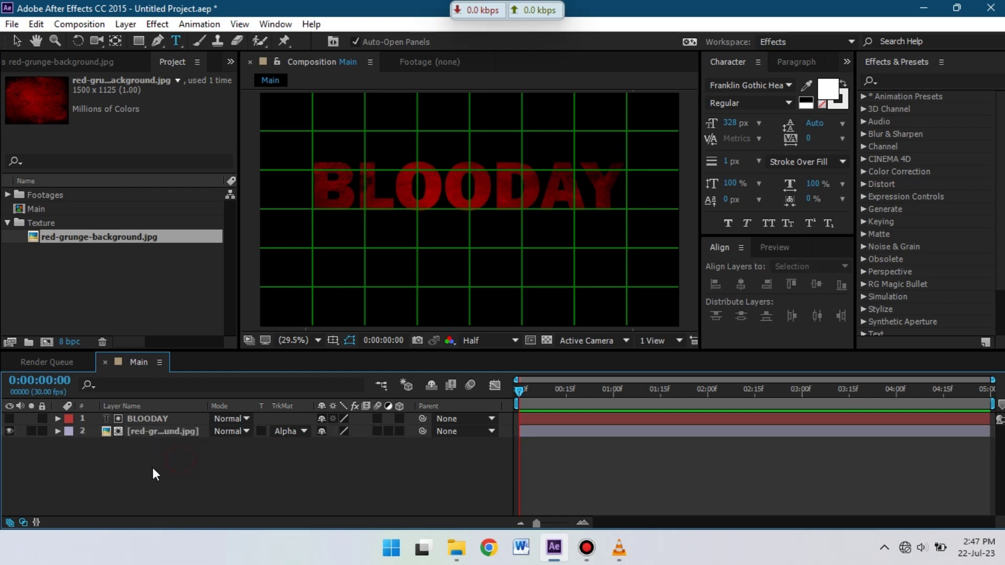
Pre-compose BLOODAY and its grunge texture layer into Text-1, moving all attributes.
{"action": "right_click", "coordinate": [196, 449]}
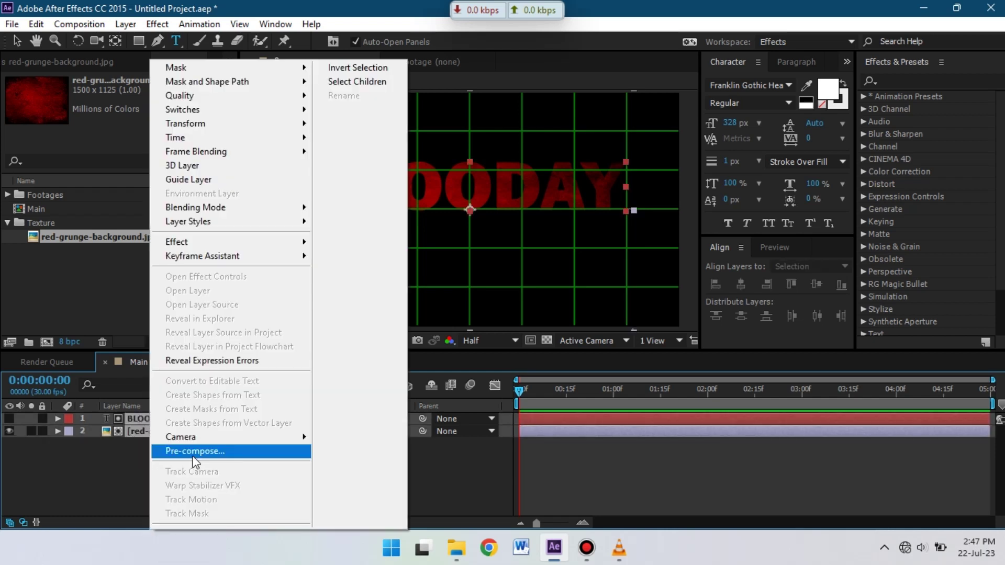
{"action": "left_click", "coordinate": [258, 452]}
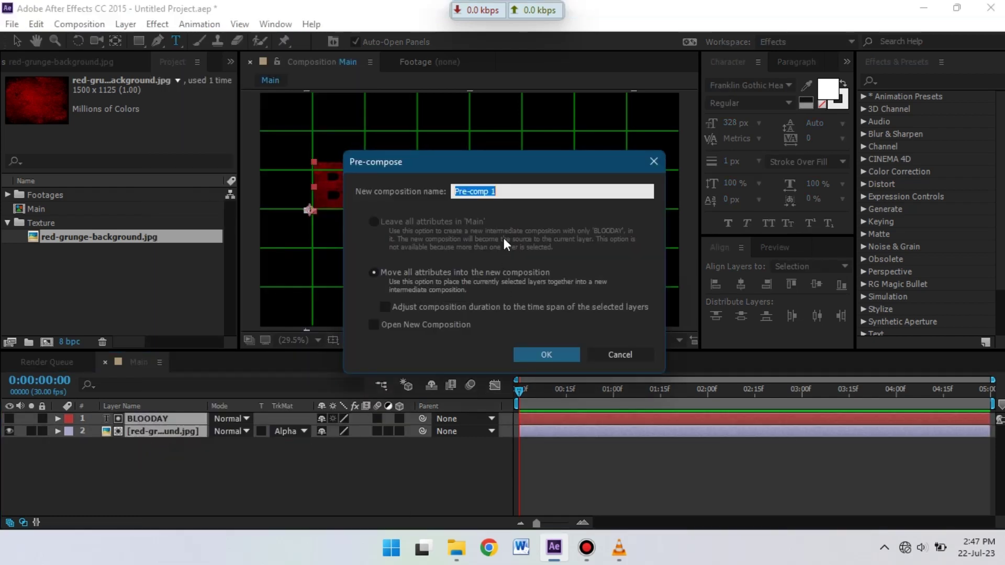
{"action": "type", "text": "Text-1"}
{"action": "left_click", "coordinate": [443, 274]}
{"action": "left_click", "coordinate": [547, 354]}
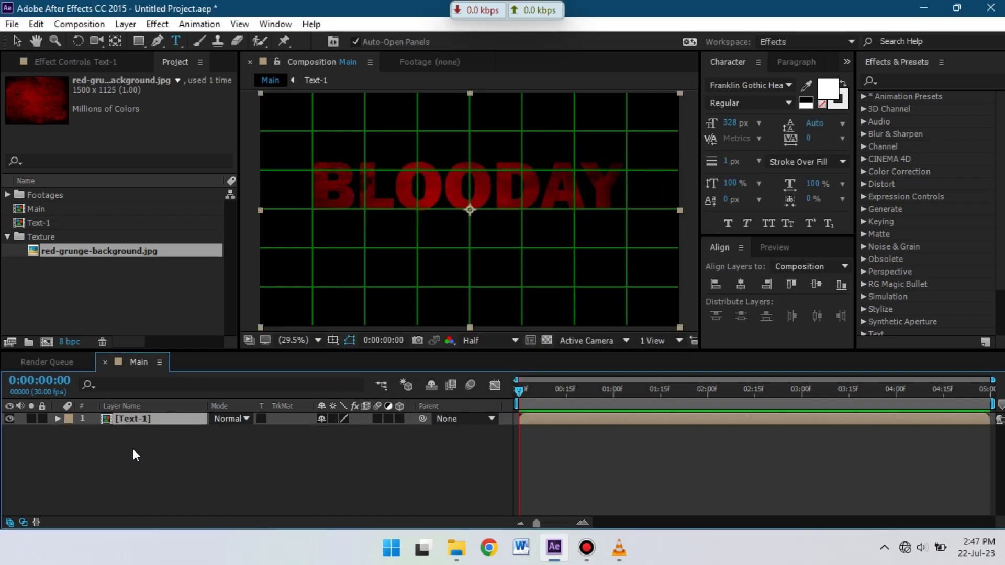
{"action": "left_click", "coordinate": [133, 449]}
Duplicate Text-1 as Text-2 and change its wording to DADDY.
{"action": "left_click", "coordinate": [41, 223]}
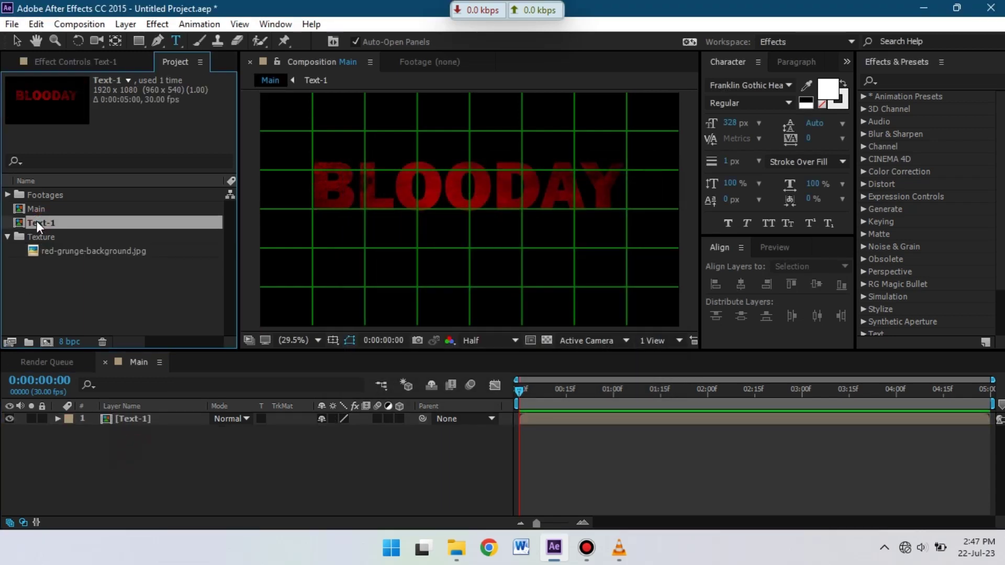
{"action": "left_click", "coordinate": [36, 24]}
{"action": "left_click", "coordinate": [69, 216]}
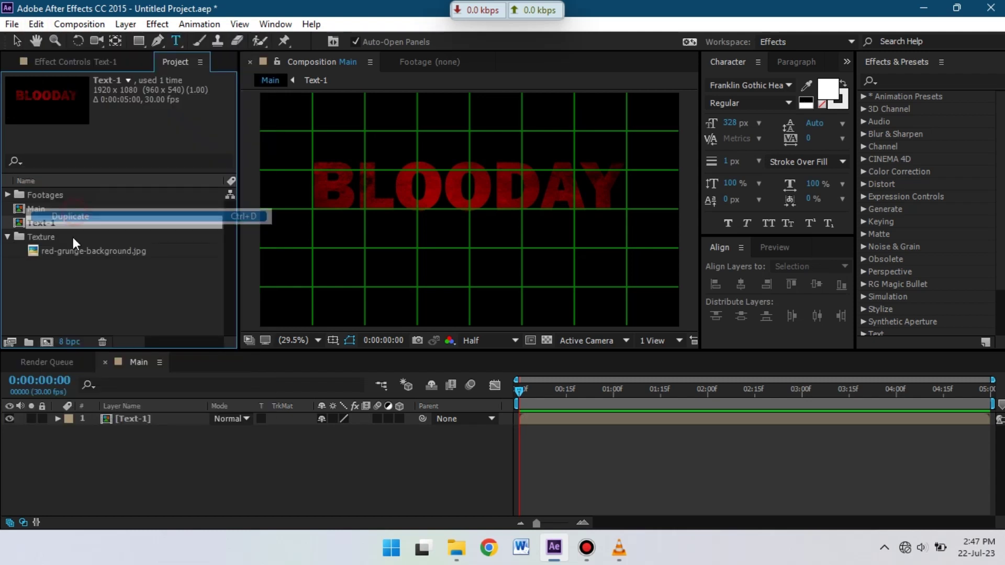
{"action": "double_click", "coordinate": [46, 239]}
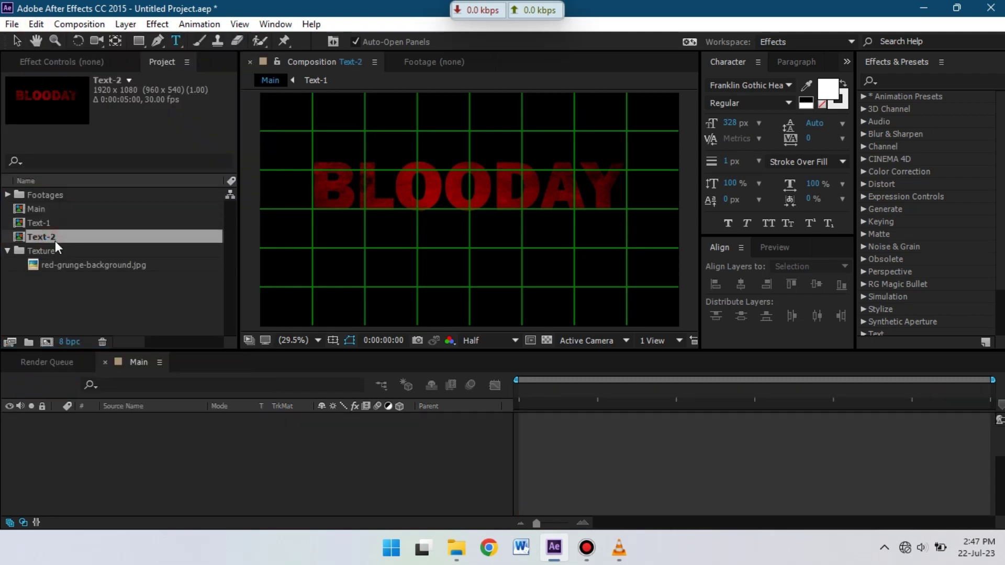
{"action": "left_click", "coordinate": [147, 418]}
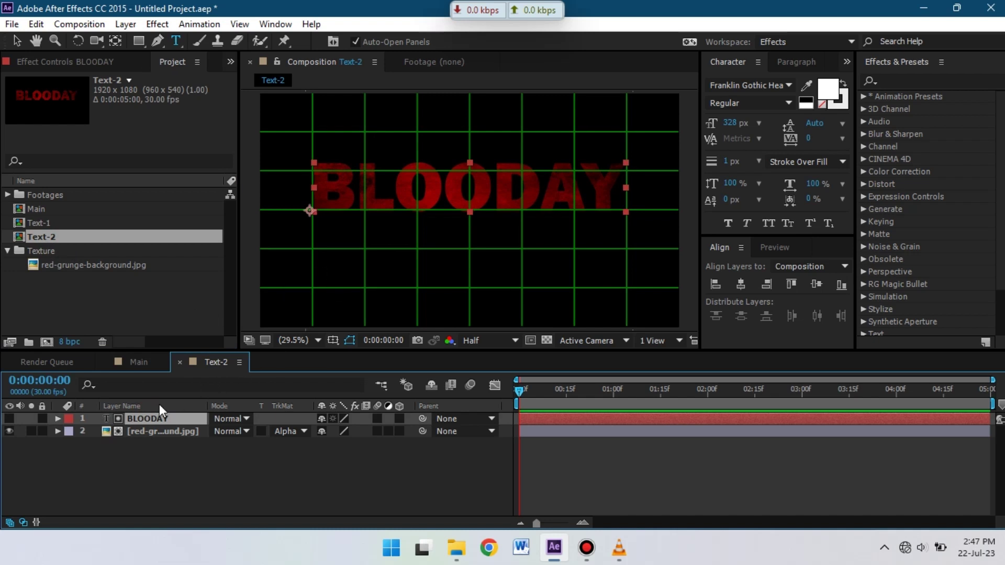
{"action": "double_click", "coordinate": [141, 421]}
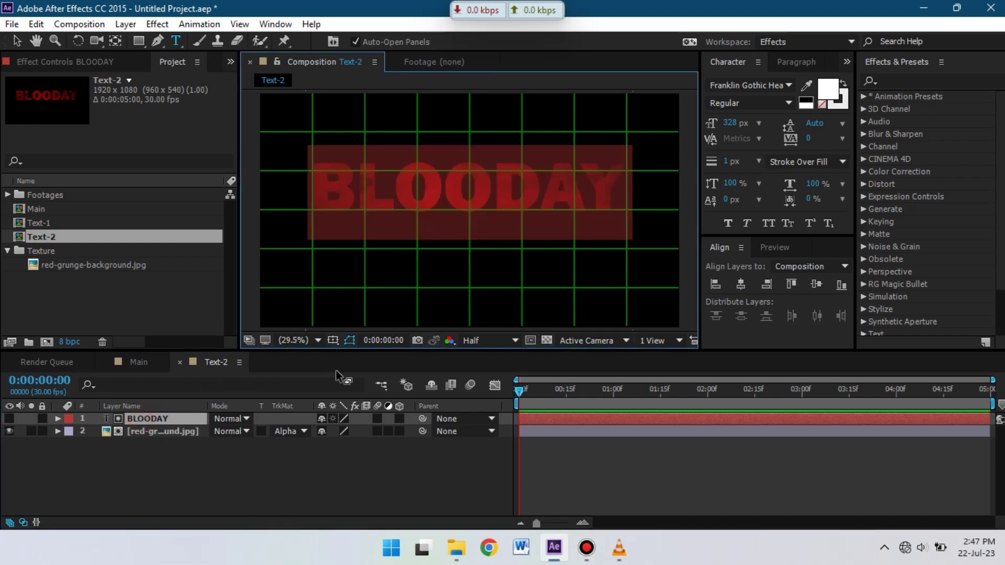
{"action": "type", "text": "DA"}
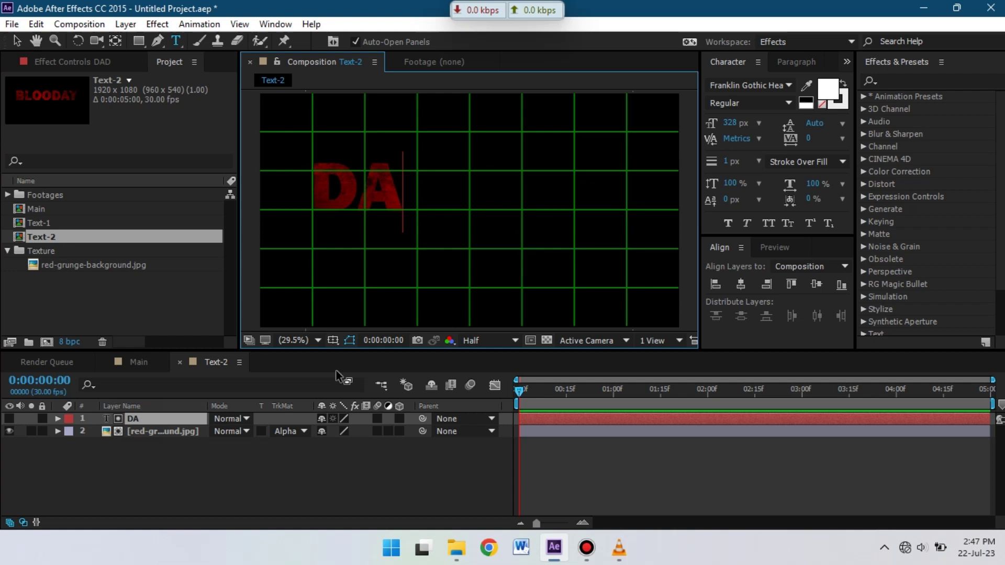
{"action": "type", "text": "DDY"}
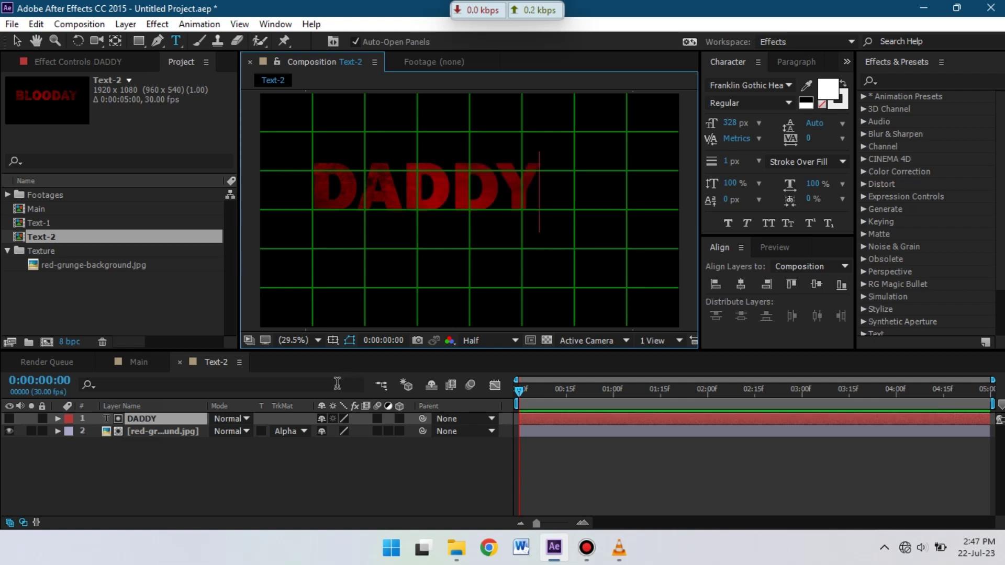
{"action": "left_click", "coordinate": [554, 475]}
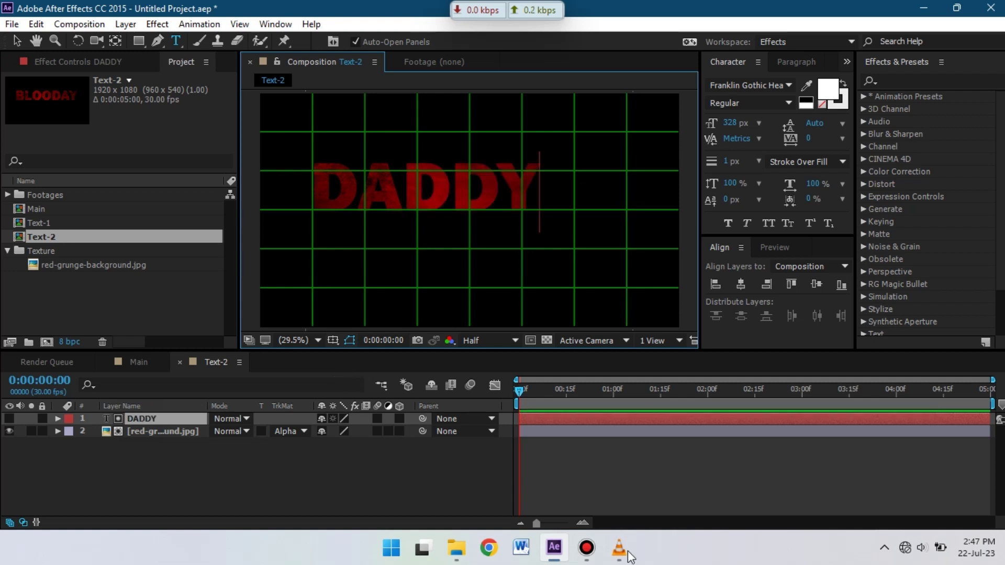
{"action": "left_click", "coordinate": [181, 364]}
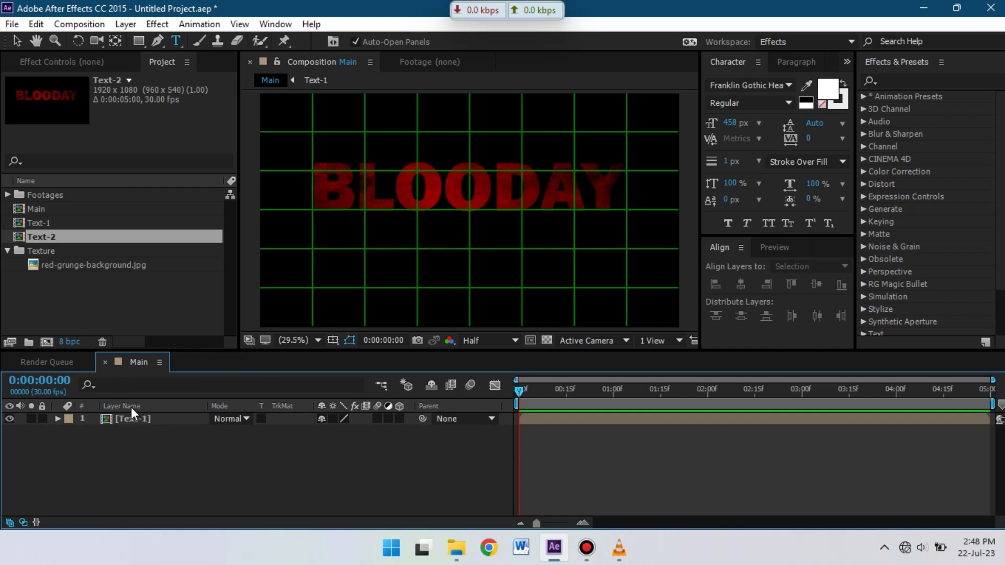
Add the Text-2 composition as a layer in Main.
{"action": "left_click", "coordinate": [56, 223]}
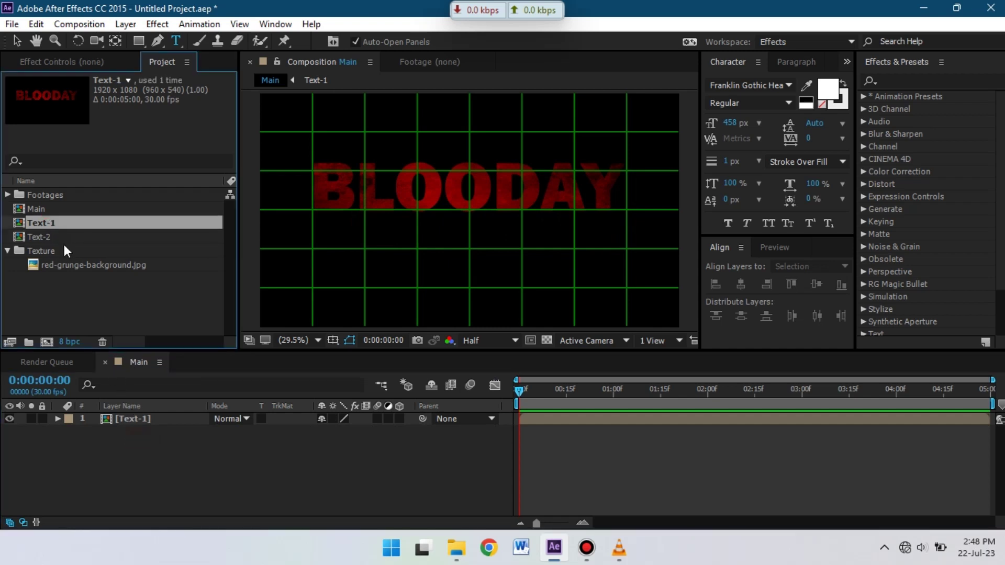
{"action": "left_click_drag", "start_coordinate": [69, 277], "coordinate": [143, 433]}
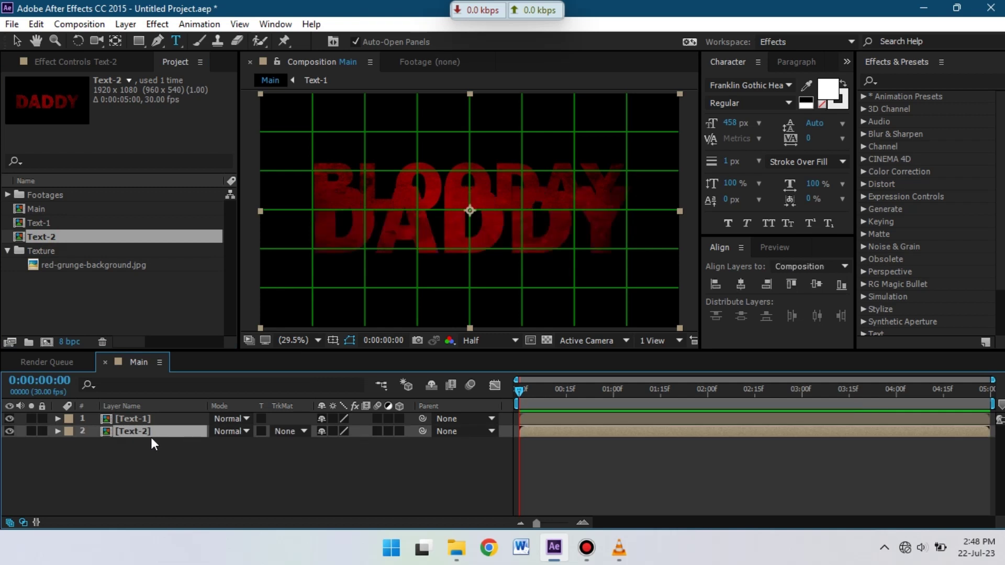
{"action": "left_click", "coordinate": [136, 420]}
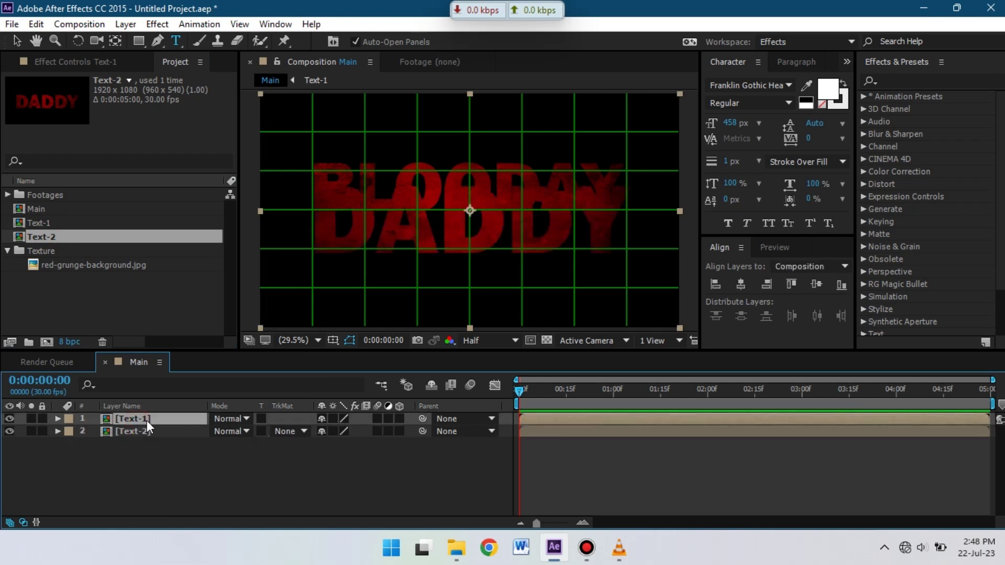
{"action": "left_click", "coordinate": [140, 431]}
{"action": "left_click", "coordinate": [10, 432]}
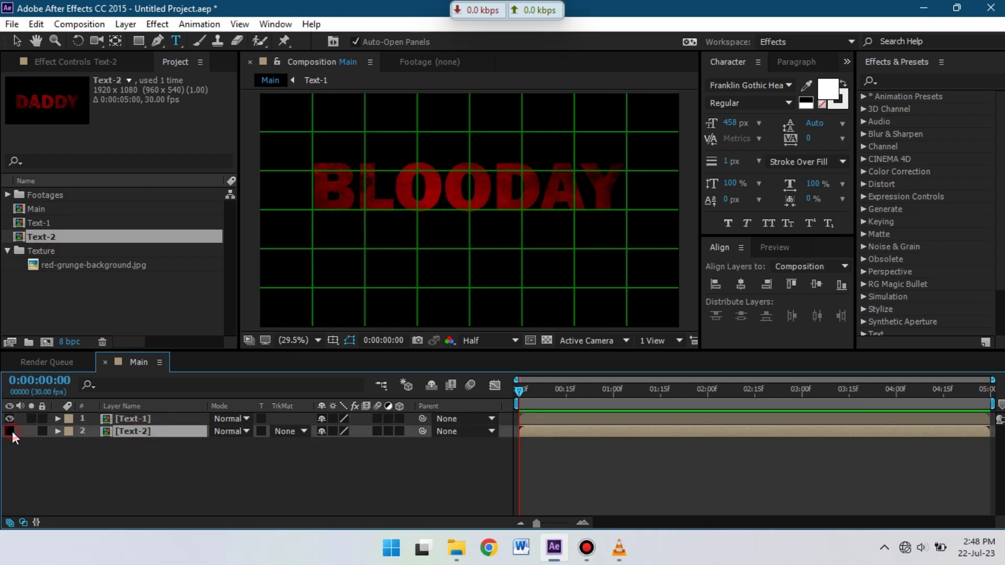
{"action": "left_click", "coordinate": [130, 419]}
{"action": "left_click", "coordinate": [129, 419]}
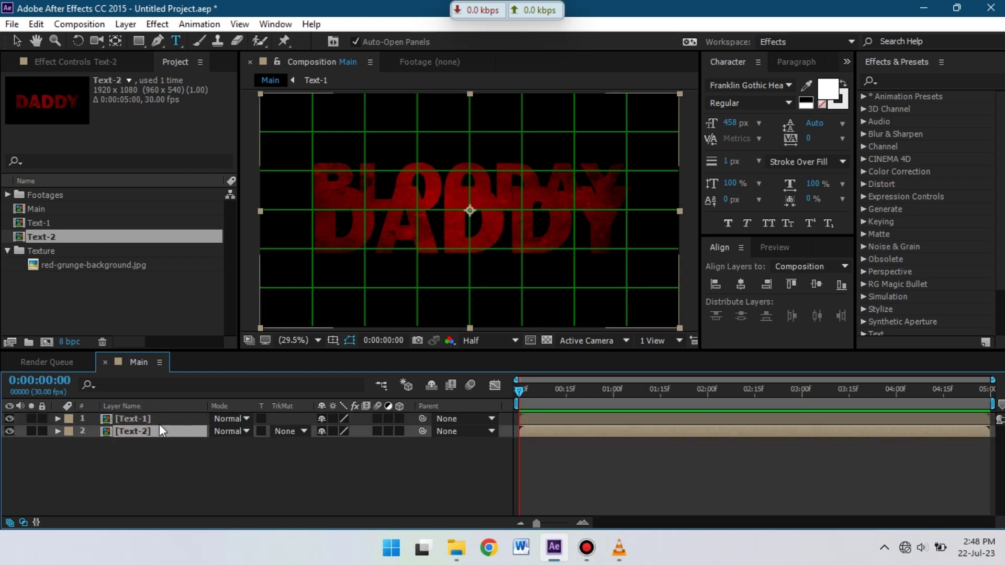
Position DADDY below BLOODAY and reveal its 95% scale.
{"action": "left_click", "coordinate": [16, 41]}
{"action": "left_click_drag", "start_coordinate": [439, 232], "coordinate": [438, 276]}
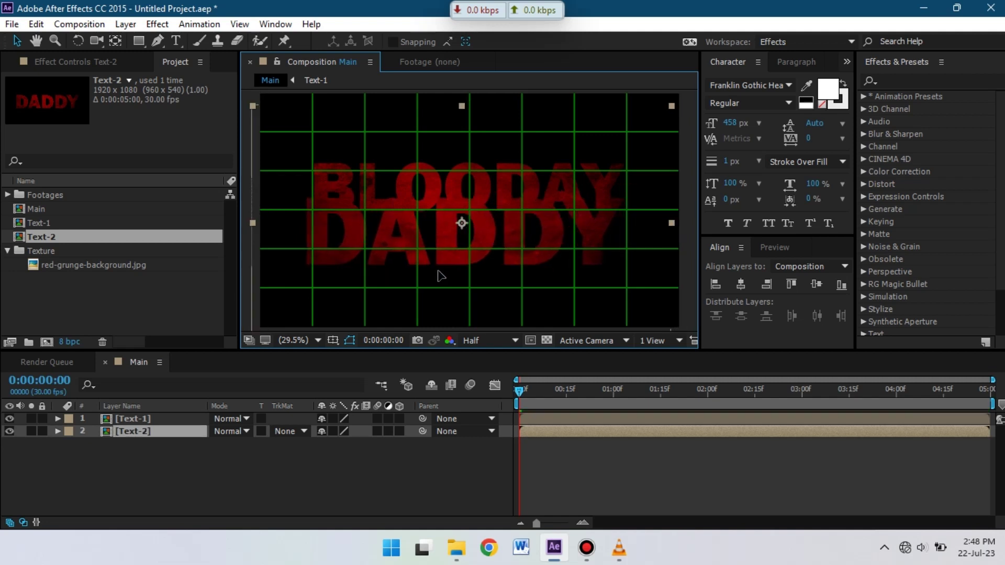
{"action": "mouse_move", "coordinate": [545, 270]}
{"action": "left_mouse_down"}
{"action": "mouse_move", "coordinate": [601, 256]}
{"action": "mouse_move", "coordinate": [341, 329]}
{"action": "left_mouse_up"}
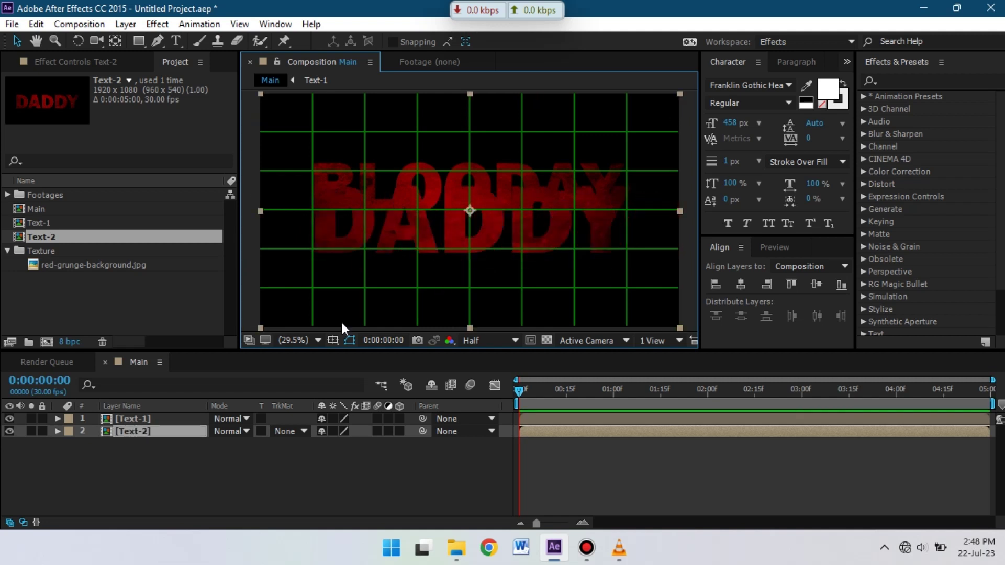
{"action": "key", "text": "s"}
{"action": "left_click", "coordinate": [139, 417]}
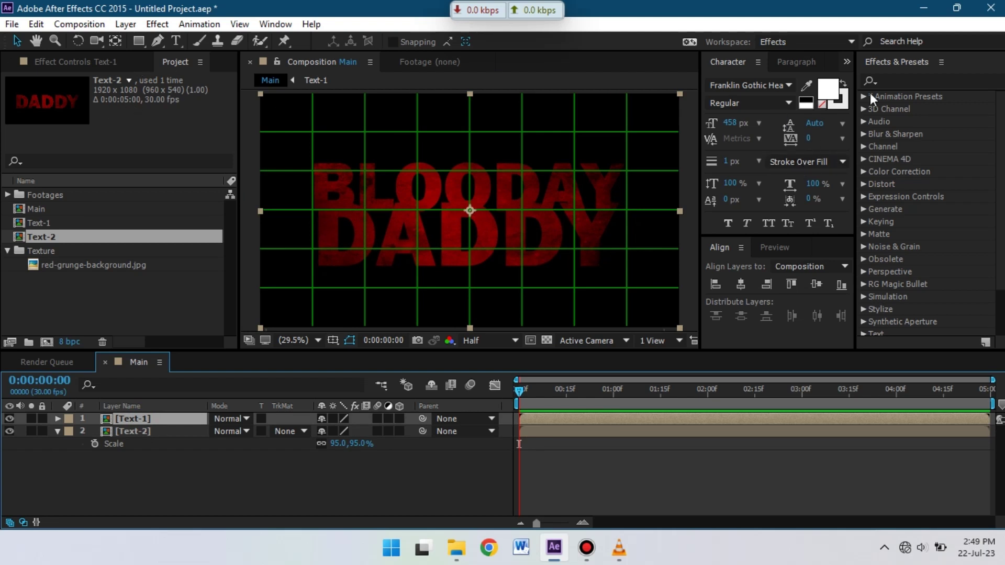
Apply Drop Shadow to BLOODAY, adjust its strength, and inspect it with Shadow Only.
{"action": "left_click", "coordinate": [897, 79]}
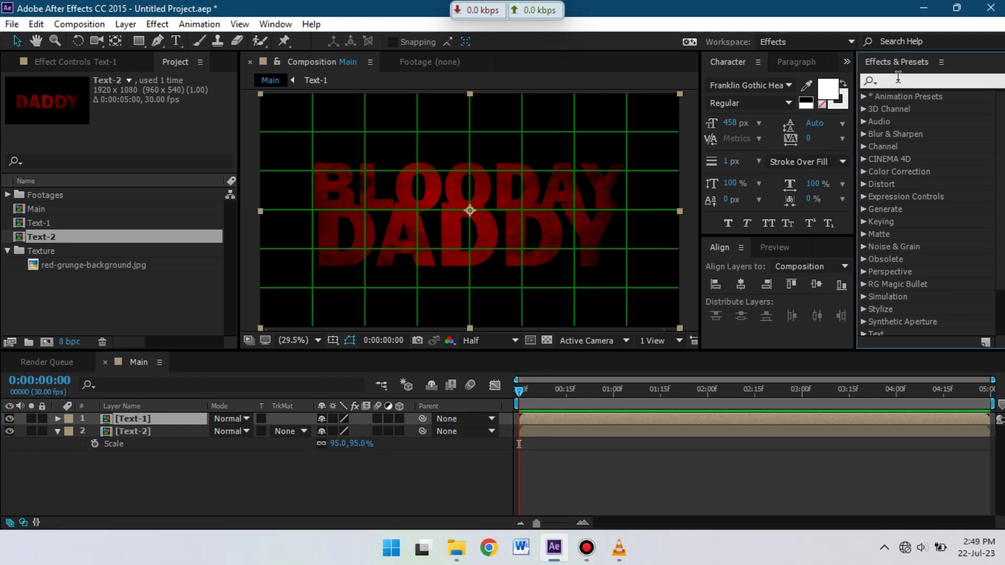
{"action": "type", "text": "drop"}
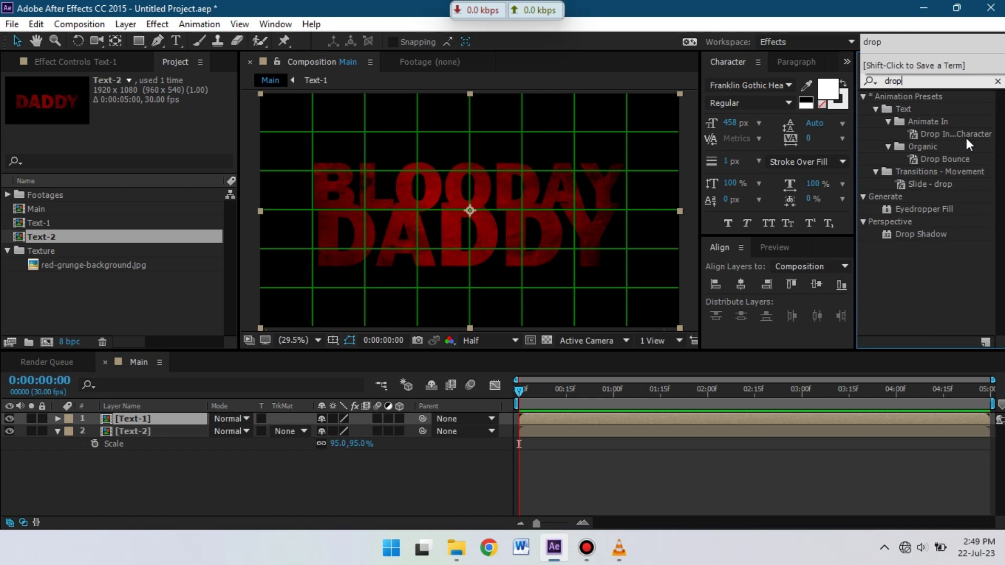
{"action": "left_click_drag", "start_coordinate": [923, 235], "coordinate": [153, 421]}
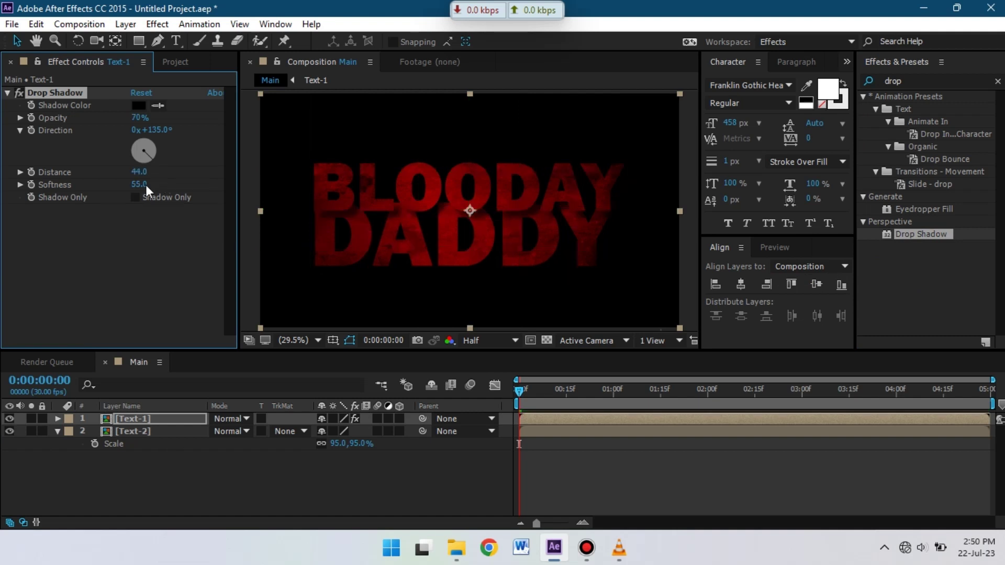
{"action": "left_click_drag", "start_coordinate": [138, 185], "coordinate": [125, 185]}
{"action": "left_click", "coordinate": [137, 200]}
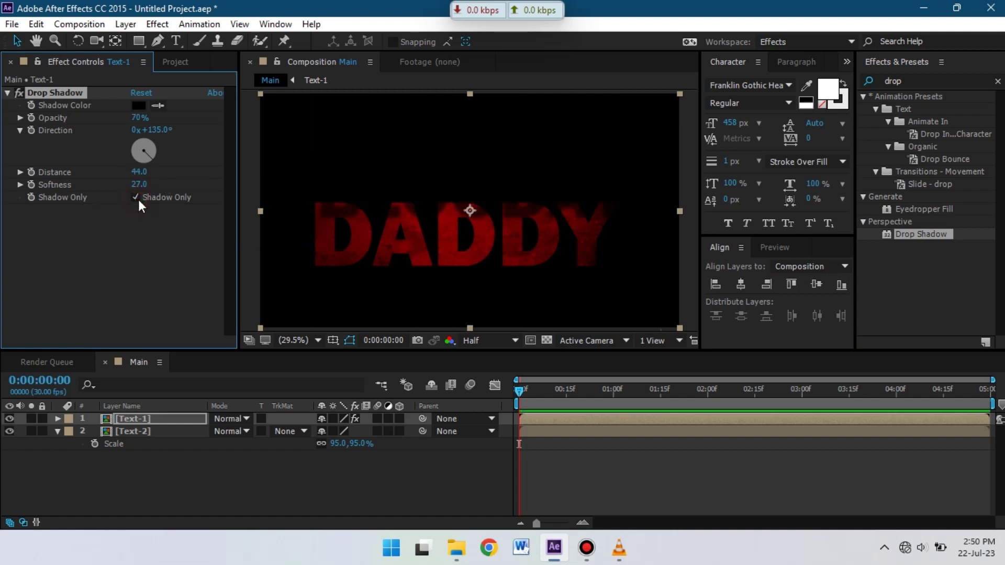
{"action": "left_click", "coordinate": [137, 198]}
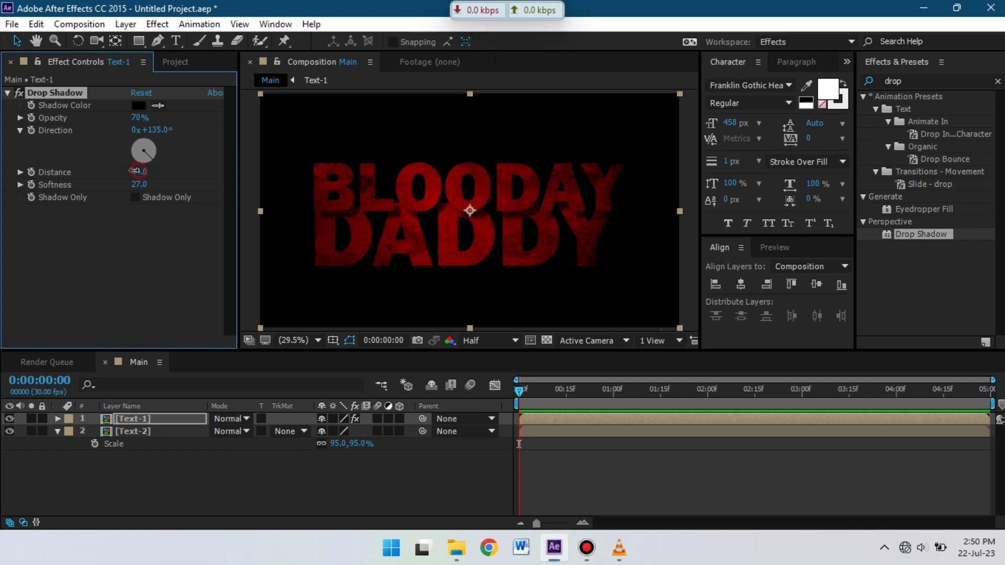
Set shadow Distance to 26 and Softness to 40, and show the proportional grid.
{"action": "left_click_drag", "start_coordinate": [135, 171], "coordinate": [128, 171]}
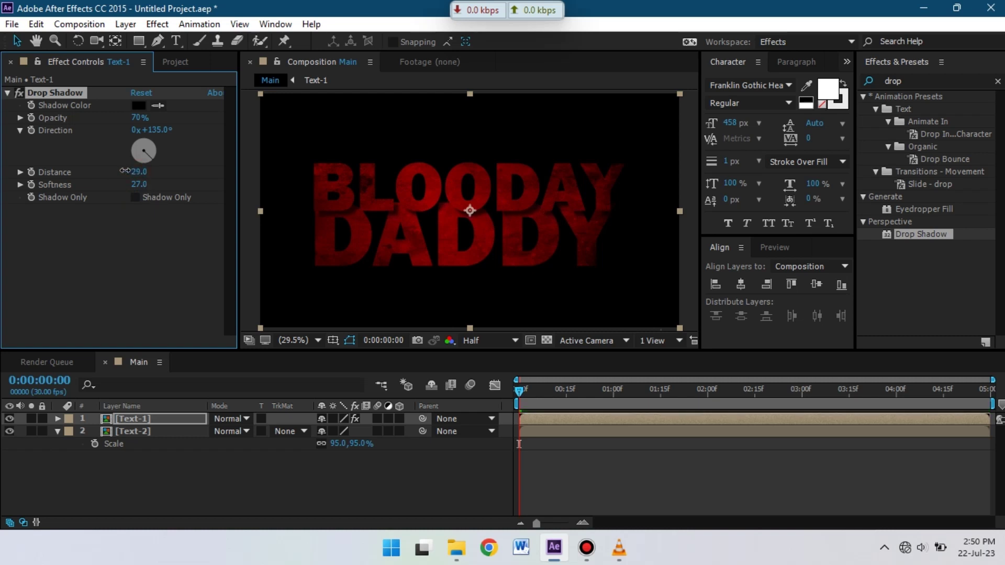
{"action": "left_click_drag", "start_coordinate": [143, 188], "coordinate": [159, 187]}
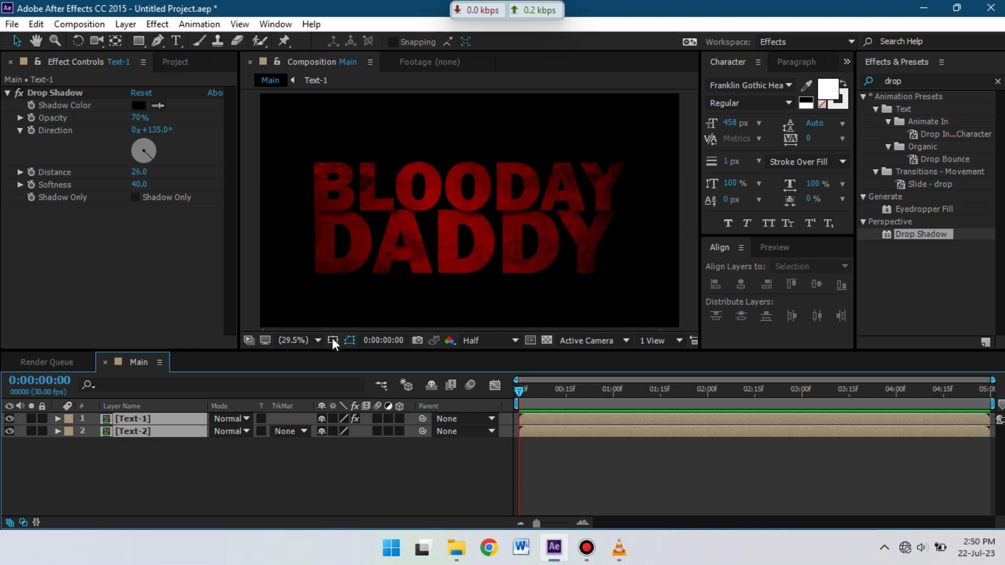
{"action": "left_click", "coordinate": [333, 340]}
{"action": "left_click", "coordinate": [364, 373]}
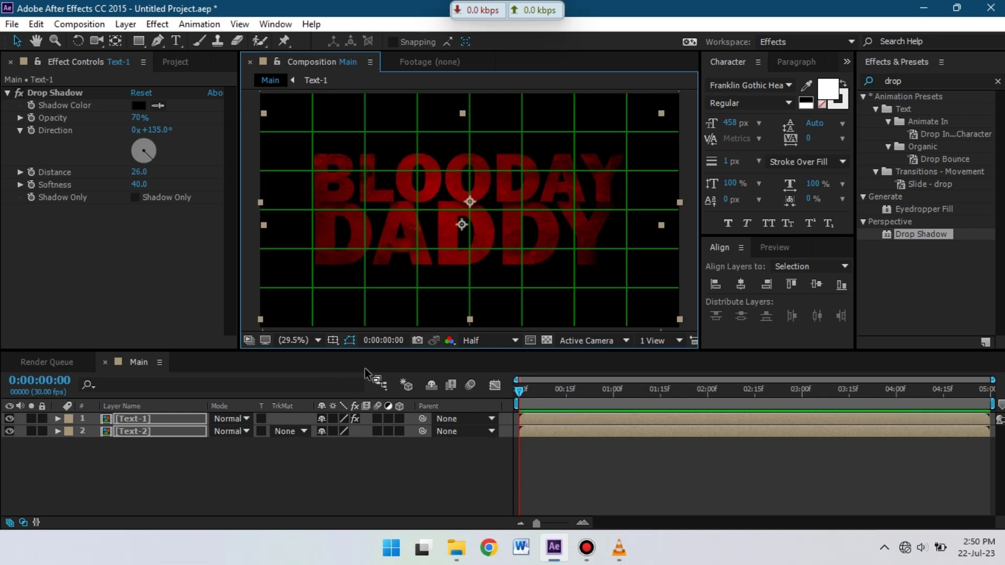
{"action": "left_click", "coordinate": [365, 369]}
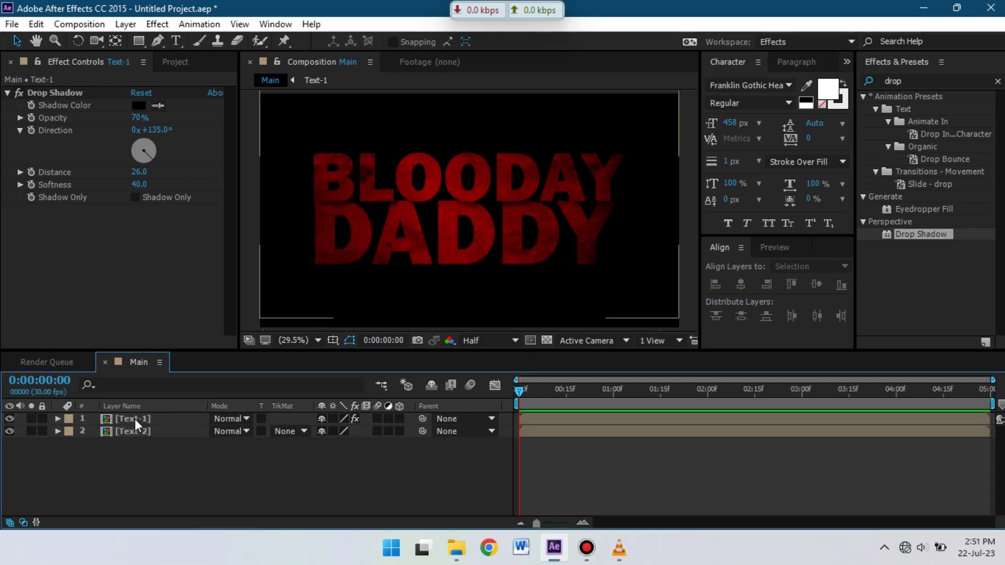
Pre-compose Text-1 and Text-2 into Title with Move all attributes, then show its Scale.
{"action": "left_click", "coordinate": [134, 418]}
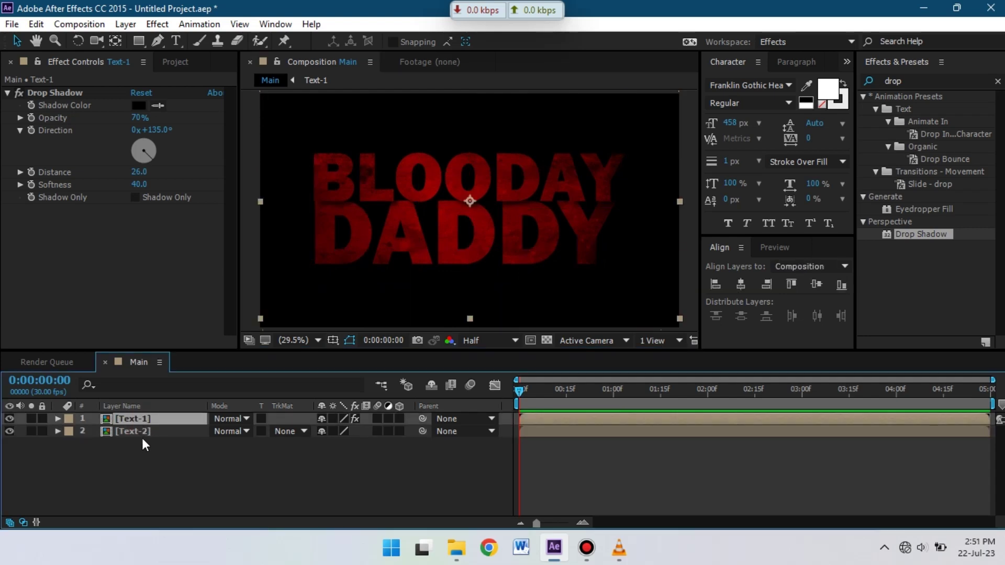
{"action": "left_click", "coordinate": [136, 433], "text": "shift"}
{"action": "right_click", "coordinate": [136, 435]}
{"action": "left_click", "coordinate": [201, 449]}
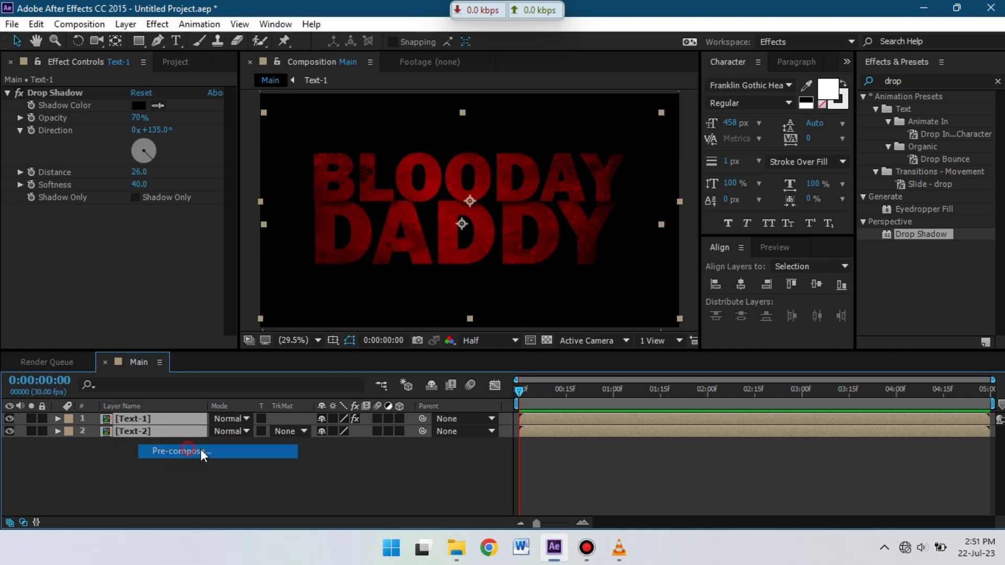
{"action": "type", "text": "Title"}
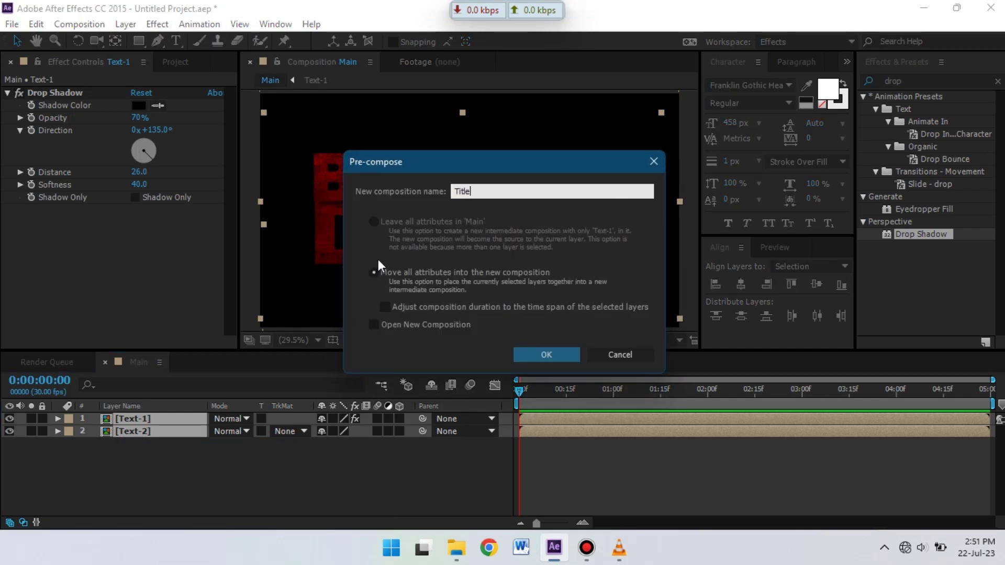
{"action": "left_click", "coordinate": [374, 273]}
{"action": "left_click", "coordinate": [538, 353]}
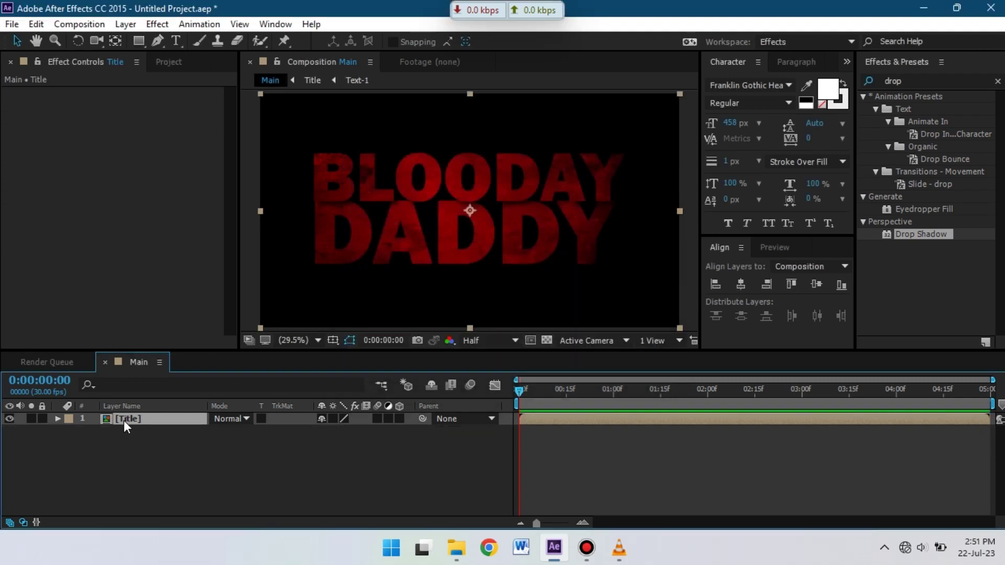
{"action": "key", "text": "ctrl+apostrophe"}
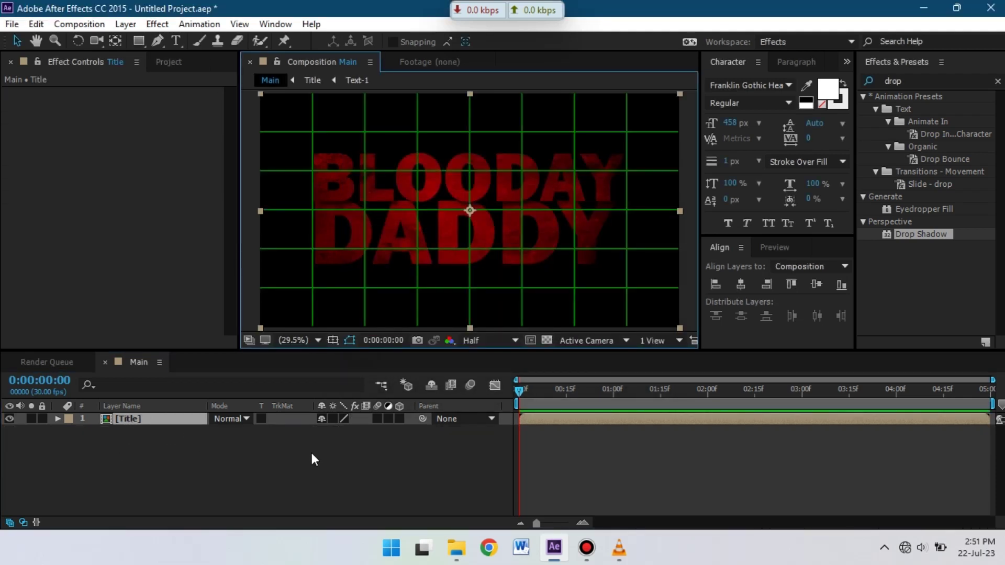
{"action": "key", "text": "s"}
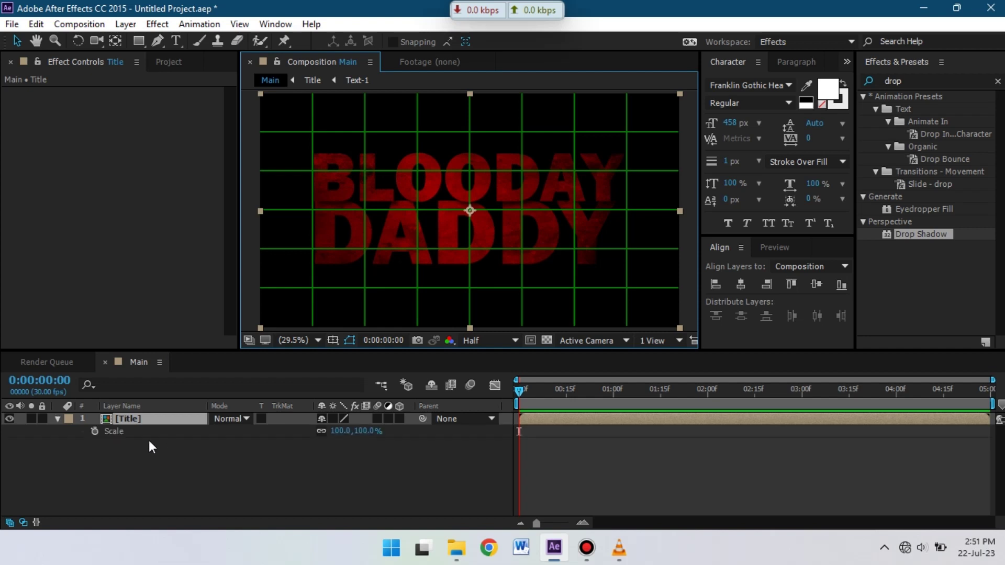
Keyframe the Title layer's Scale at 390% on frame 0.
{"action": "left_click", "coordinate": [95, 431]}
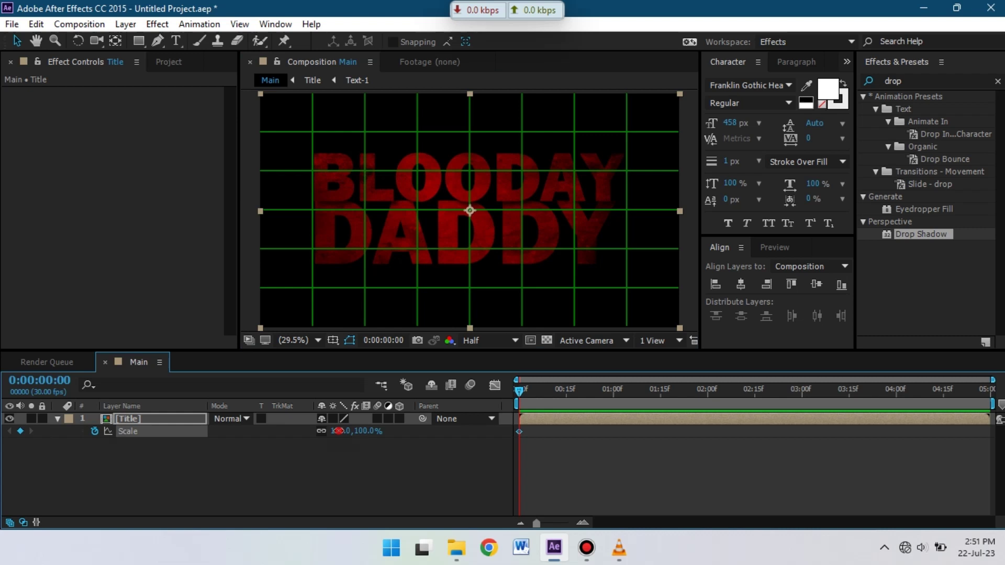
{"action": "left_click_drag", "start_coordinate": [340, 432], "coordinate": [540, 420]}
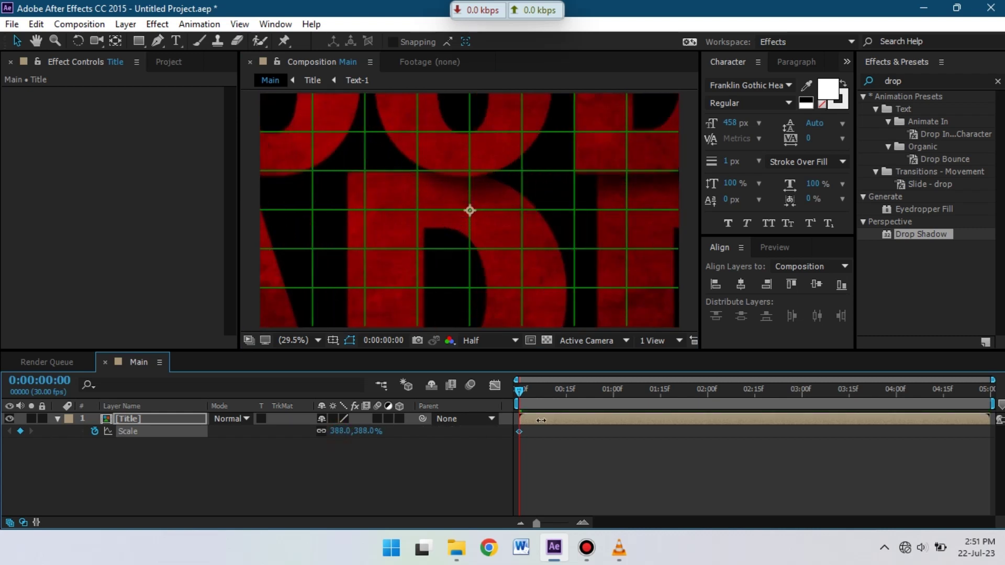
{"action": "left_click", "coordinate": [340, 431]}
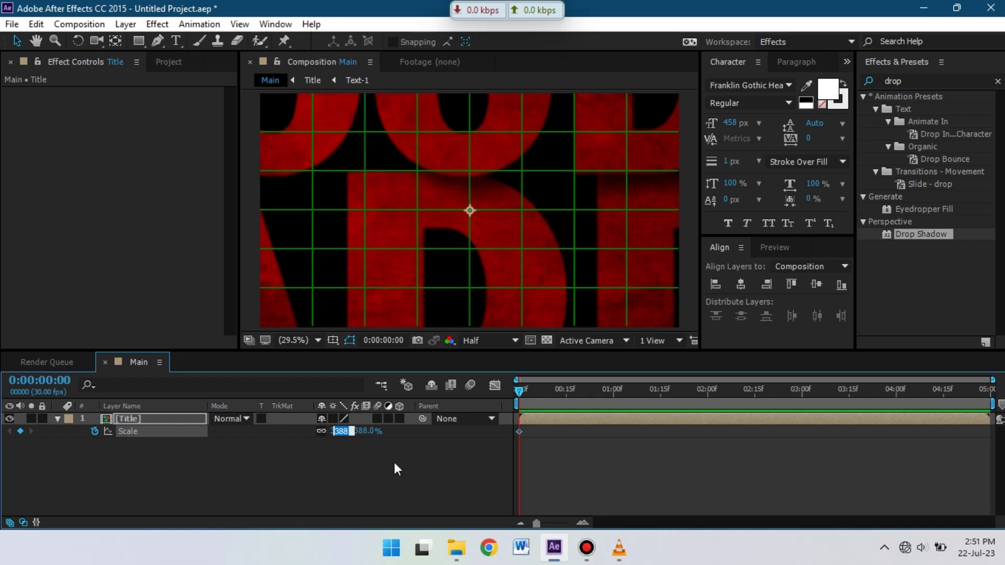
{"action": "type", "text": "390"}
{"action": "key", "text": "Return"}
Add a 100% Scale keyframe at frame 10.
{"action": "left_click", "coordinate": [565, 391]}
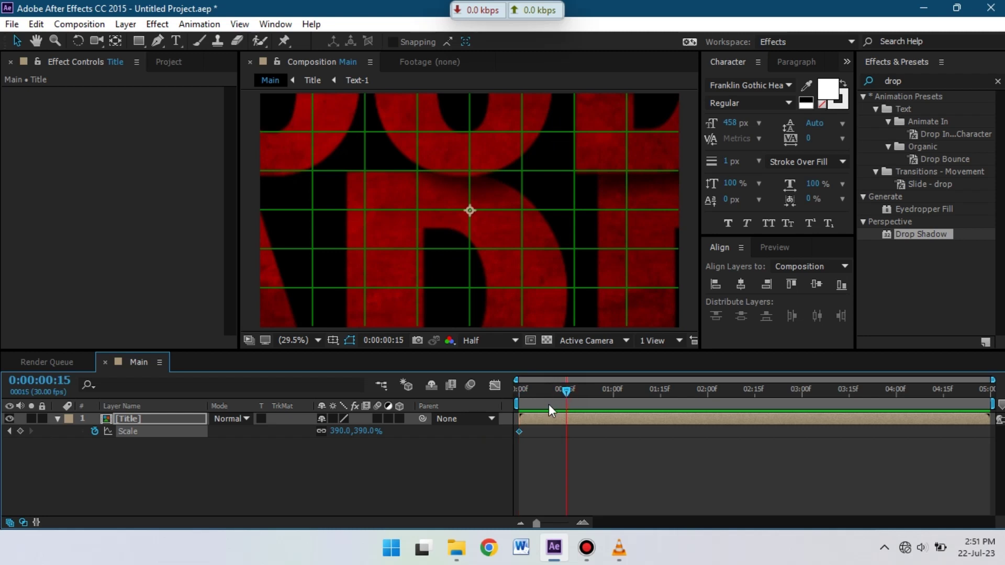
{"action": "left_click", "coordinate": [546, 404]}
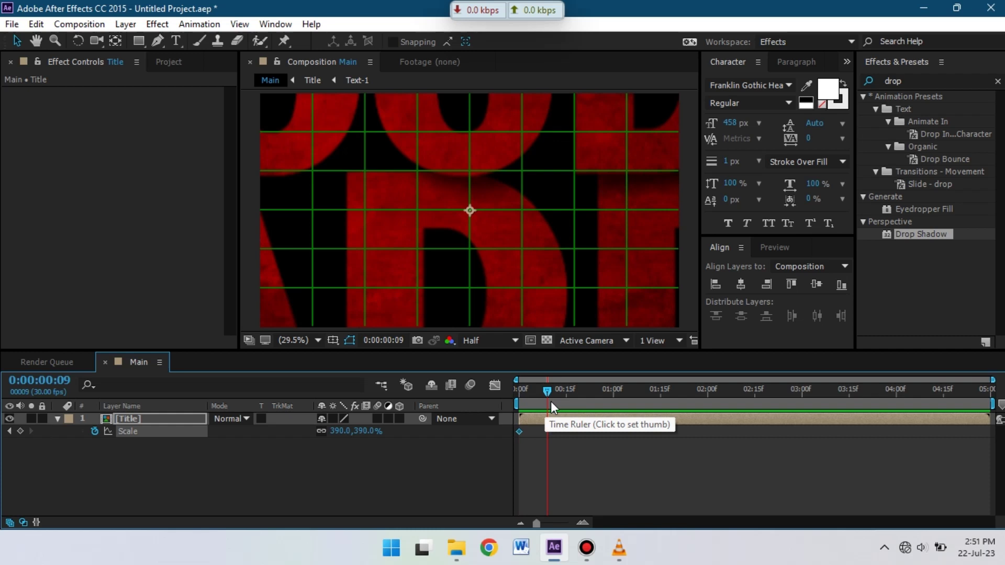
{"action": "left_click", "coordinate": [550, 402]}
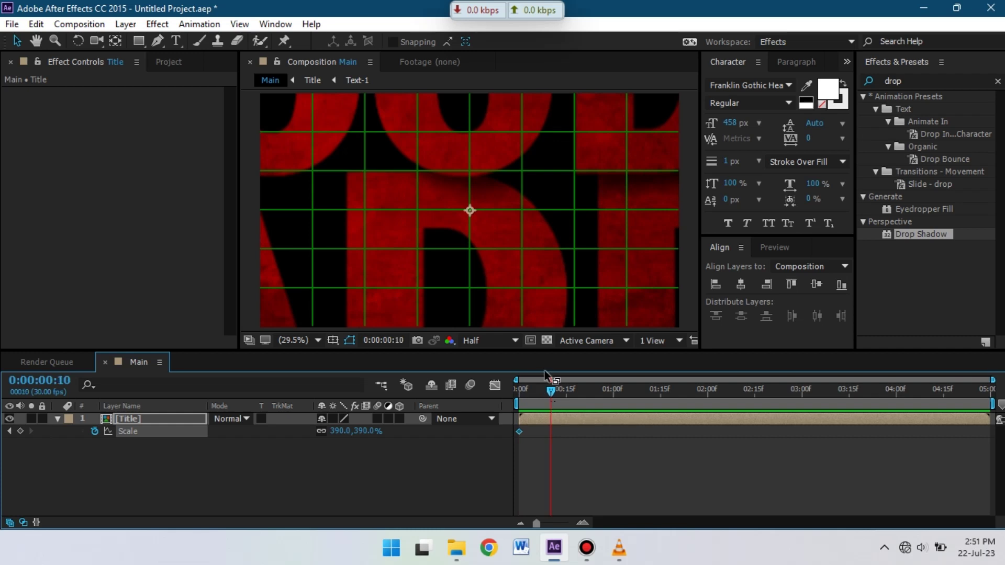
{"action": "left_click", "coordinate": [338, 434]}
{"action": "type", "text": "100"}
{"action": "key", "text": "Return"}
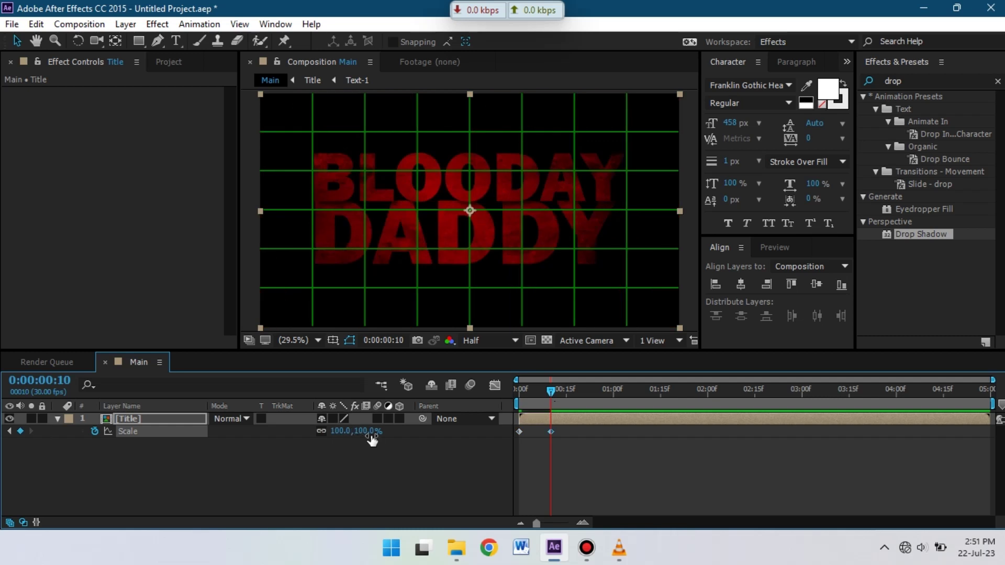
Hide the grid, preview the zoom-in twice, and select both scale keyframes.
{"action": "left_click", "coordinate": [345, 338]}
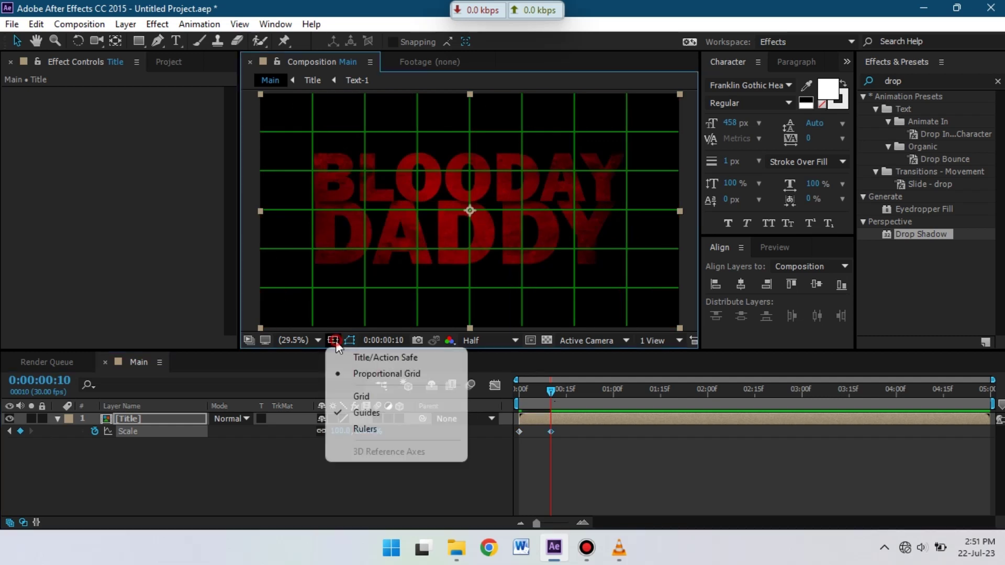
{"action": "left_click", "coordinate": [357, 372]}
{"action": "left_click_drag", "start_coordinate": [546, 393], "coordinate": [509, 397]}
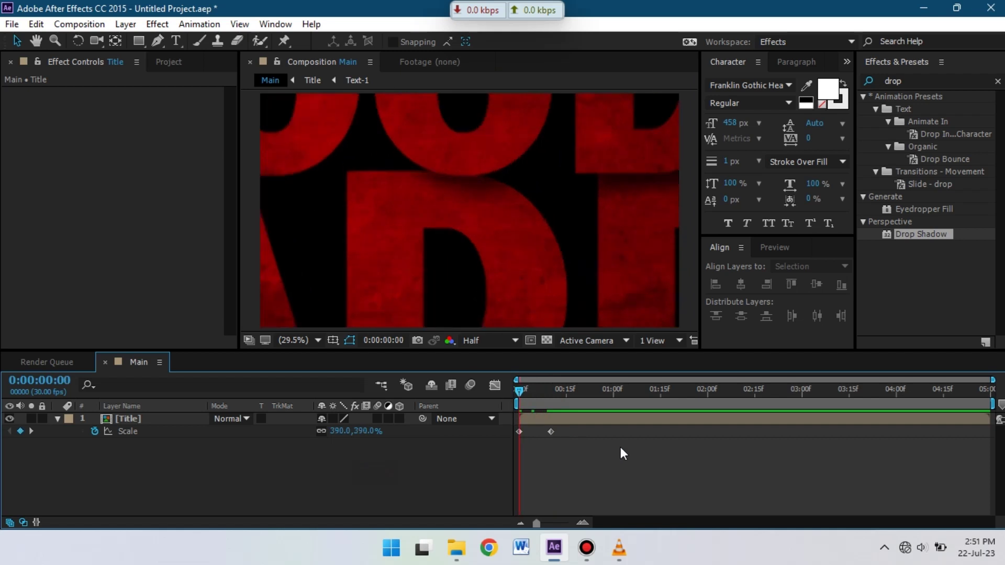
{"action": "key", "text": "space"}
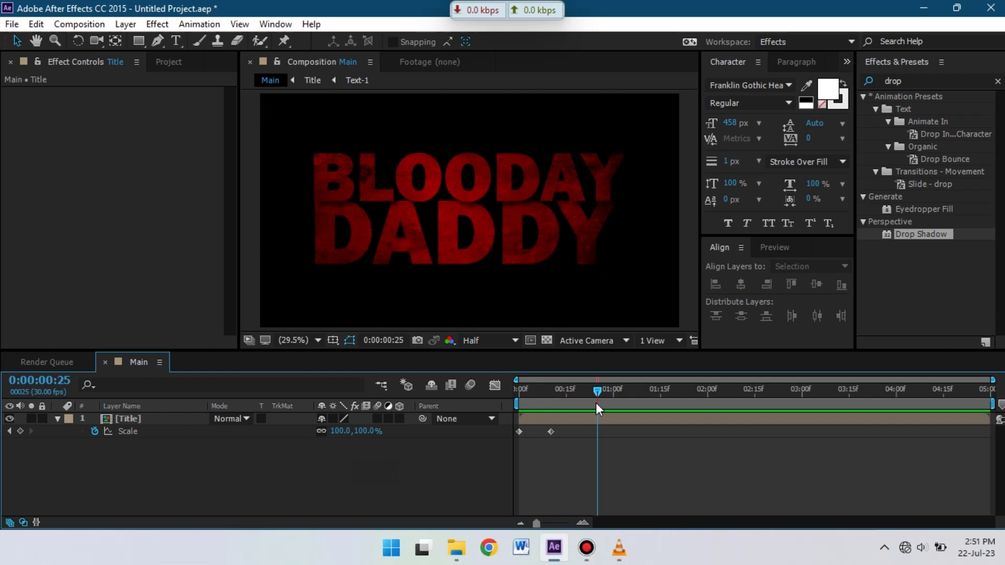
{"action": "key", "text": "space"}
{"action": "key", "text": "Home"}
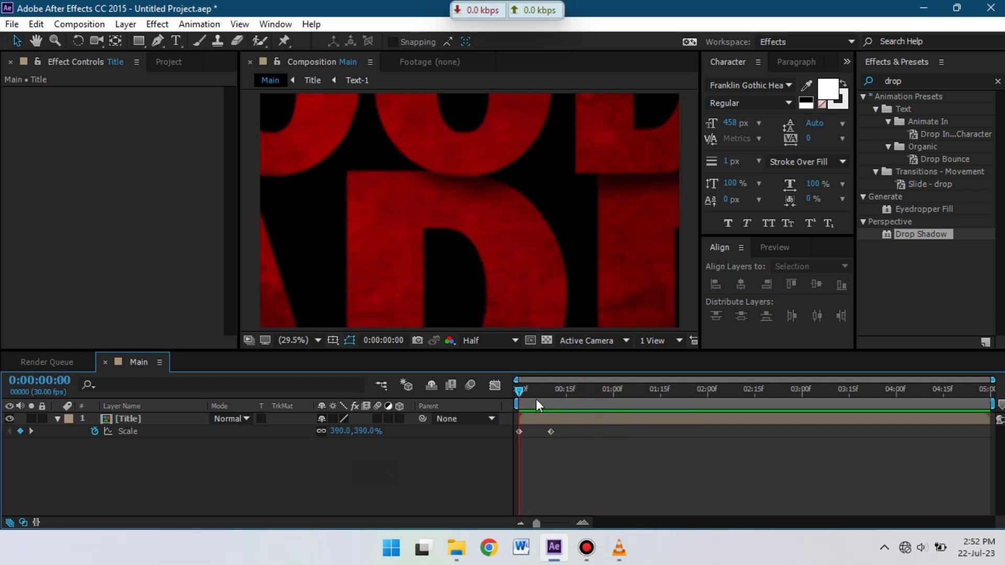
{"action": "key", "text": "space"}
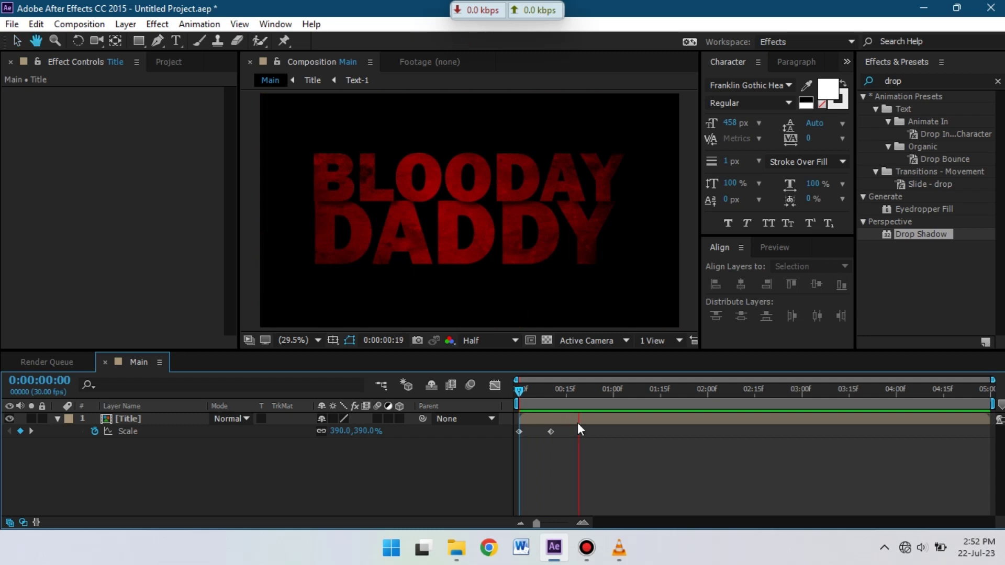
{"action": "key", "text": "space"}
{"action": "key", "text": "Home"}
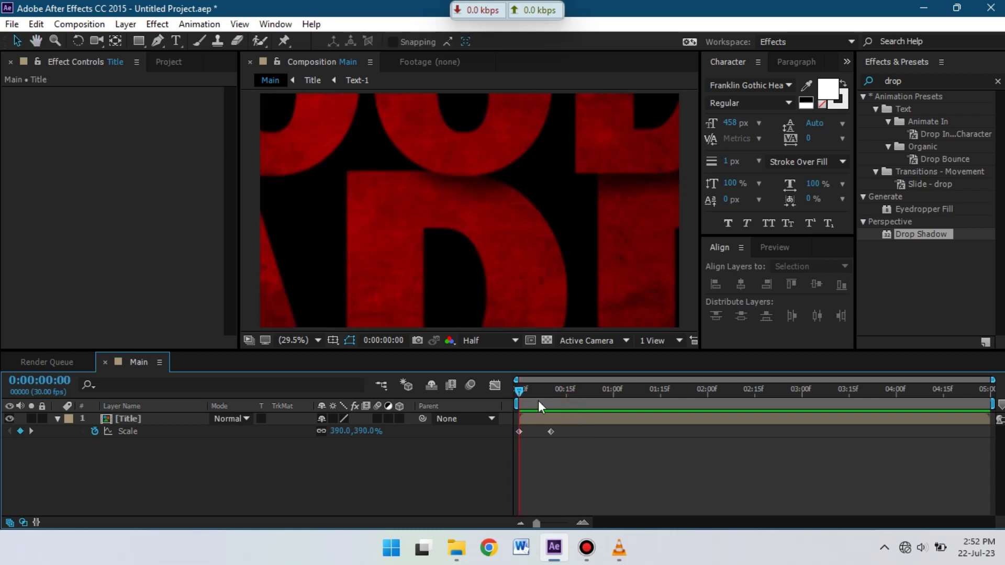
{"action": "left_click_drag", "start_coordinate": [505, 424], "coordinate": [583, 452]}
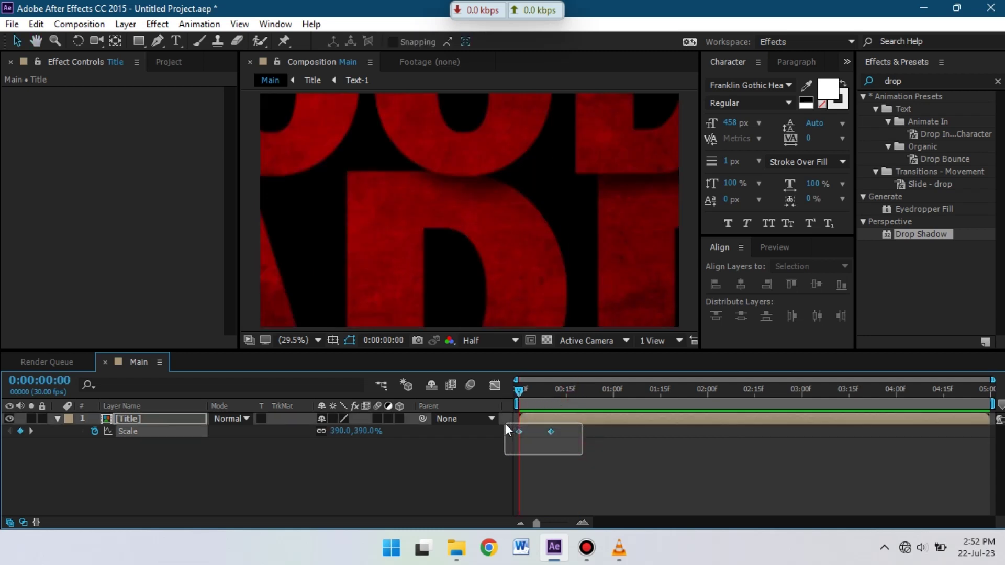
Apply Easy Ease to the Scale keyframes and stretch the first key's influence to about 100%.
{"action": "right_click", "coordinate": [549, 433]}
{"action": "mouse_move", "coordinate": [613, 423]}
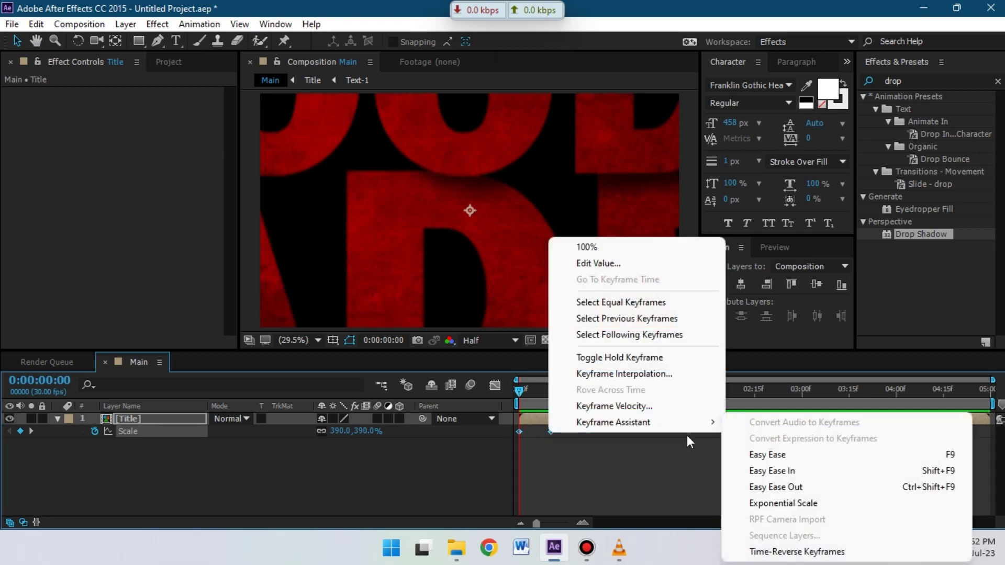
{"action": "left_click", "coordinate": [754, 455]}
{"action": "left_click", "coordinate": [493, 384]}
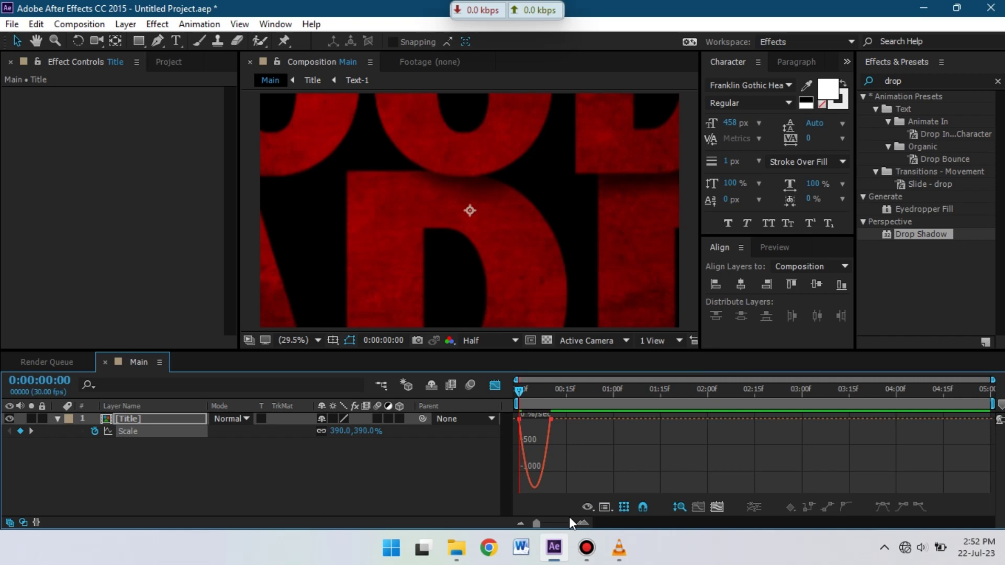
{"action": "left_click", "coordinate": [553, 522]}
{"action": "left_click_drag", "start_coordinate": [590, 460], "coordinate": [519, 397]}
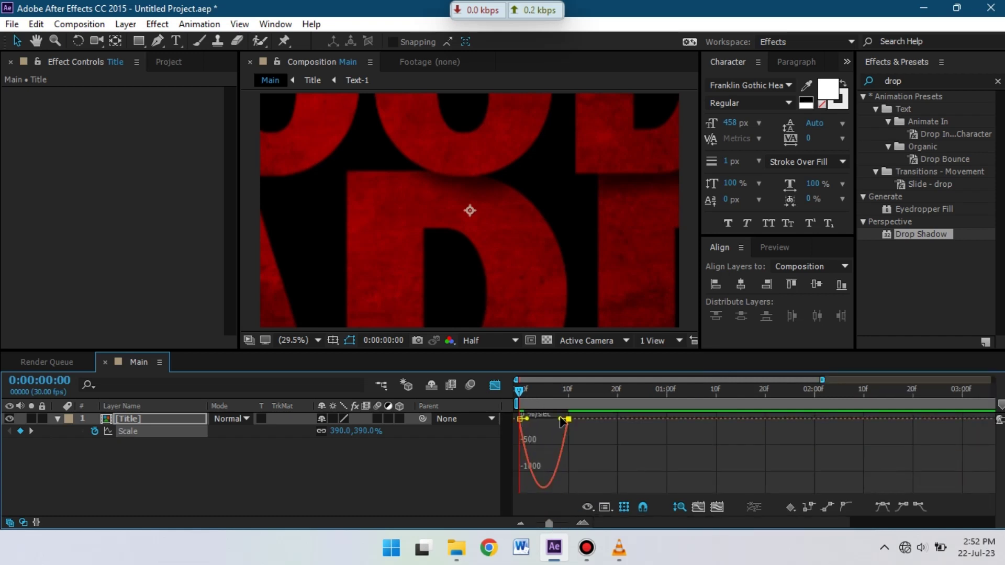
{"action": "left_click_drag", "start_coordinate": [529, 422], "coordinate": [546, 417]}
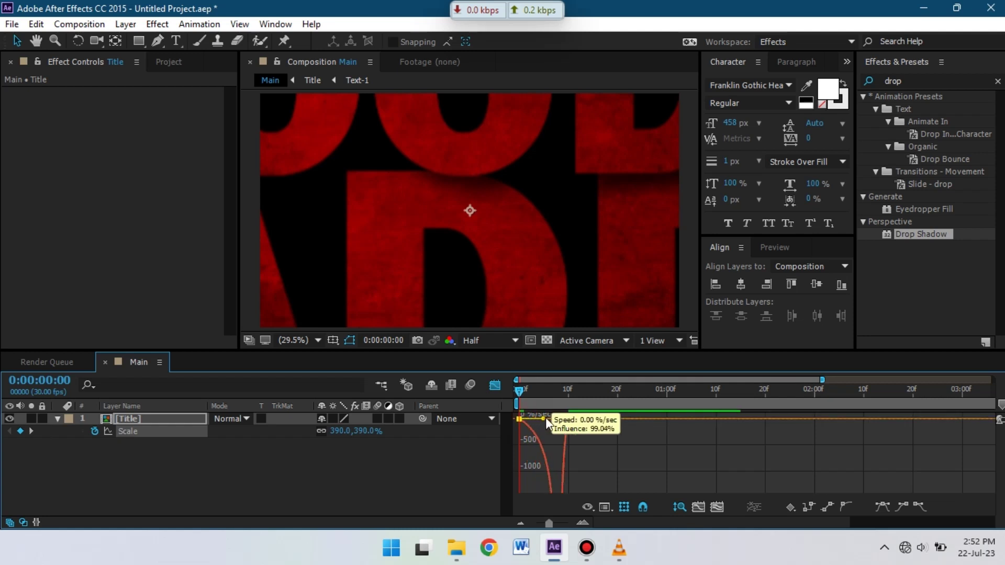
Leave the Graph Editor and check the Scale animation landing at frame 10.
{"action": "left_click", "coordinate": [499, 383]}
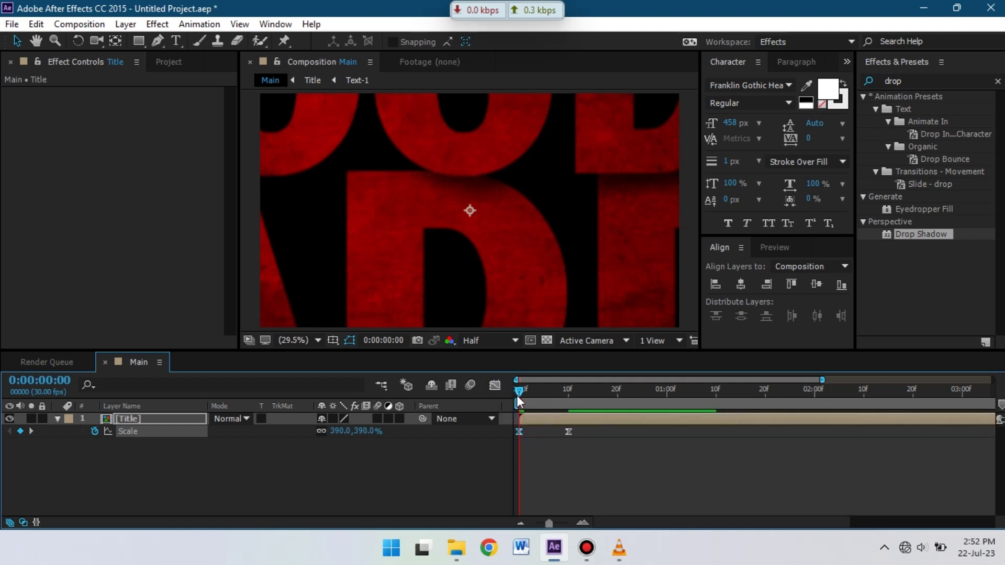
{"action": "key", "text": "u"}
{"action": "left_click", "coordinate": [516, 458]}
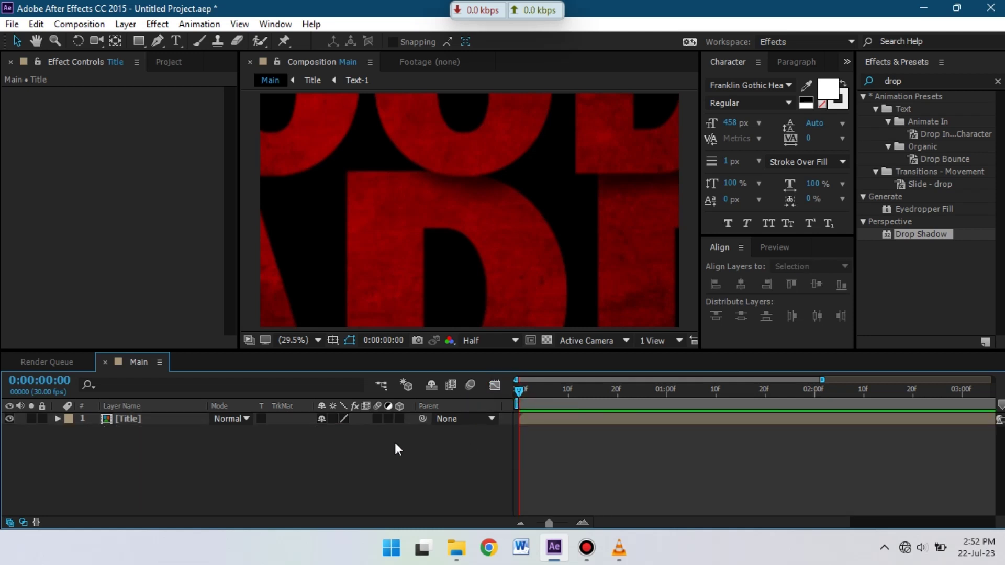
{"action": "key", "text": "u"}
{"action": "left_click_drag", "start_coordinate": [522, 393], "coordinate": [570, 394]}
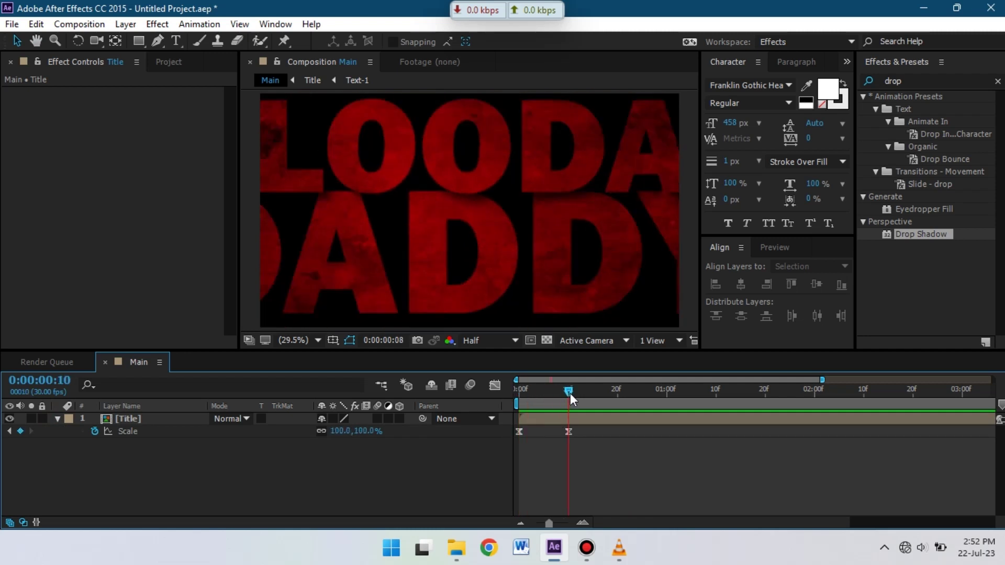
{"action": "left_click", "coordinate": [145, 422]}
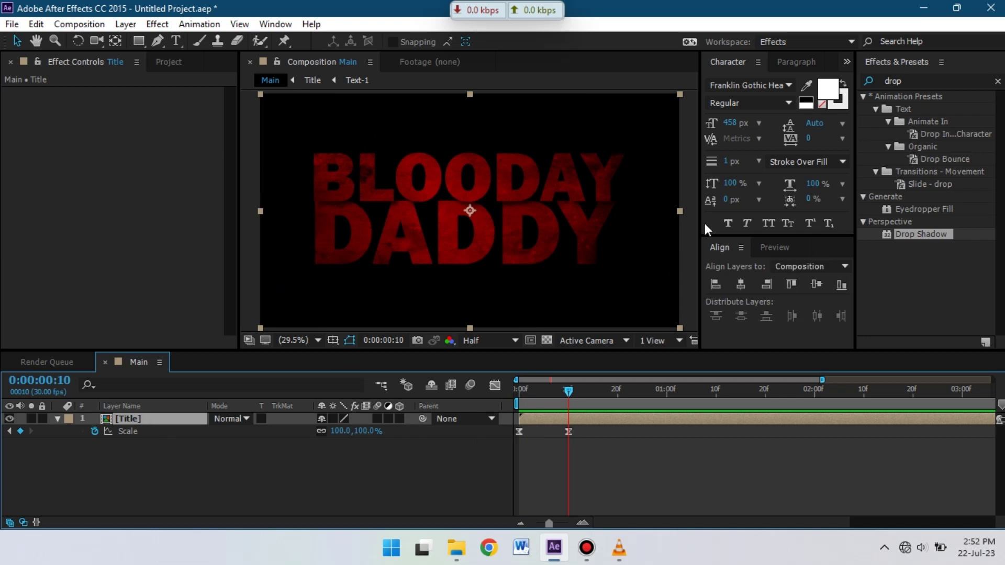
Set a 0% Opacity keyframe on the Title at frame 0.
{"action": "left_click", "coordinate": [874, 86]}
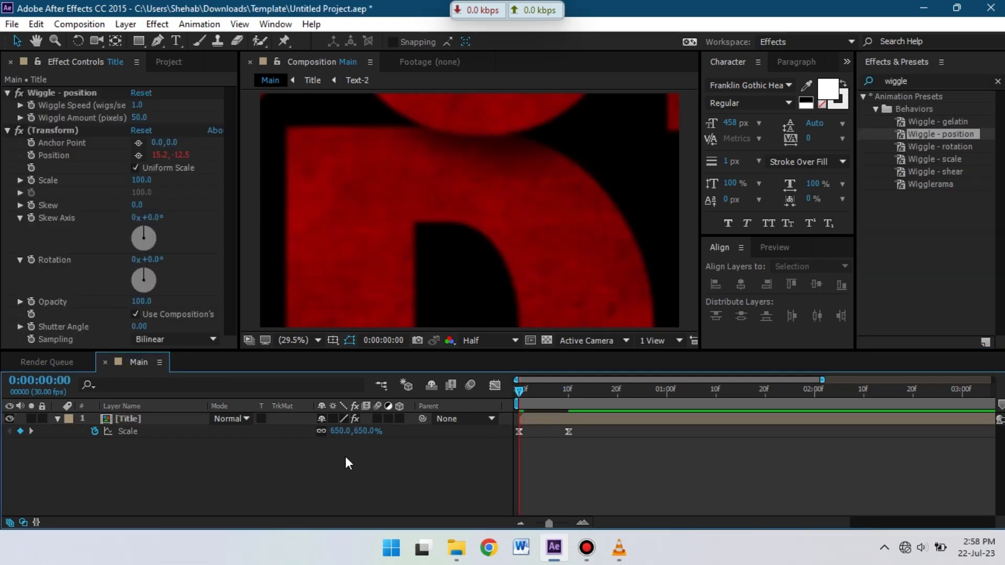
{"action": "key", "text": "ctrl+z"}
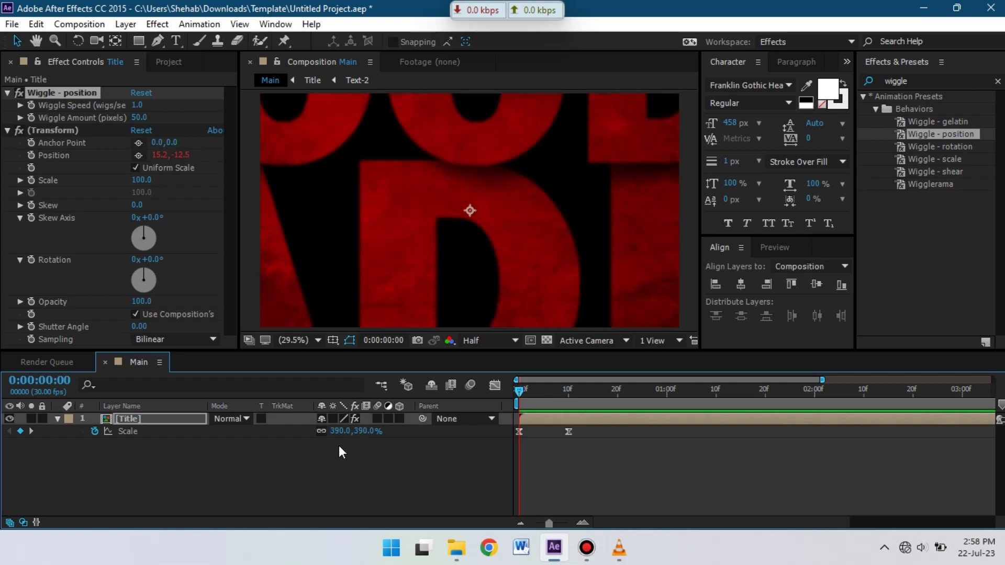
{"action": "left_click", "coordinate": [125, 420]}
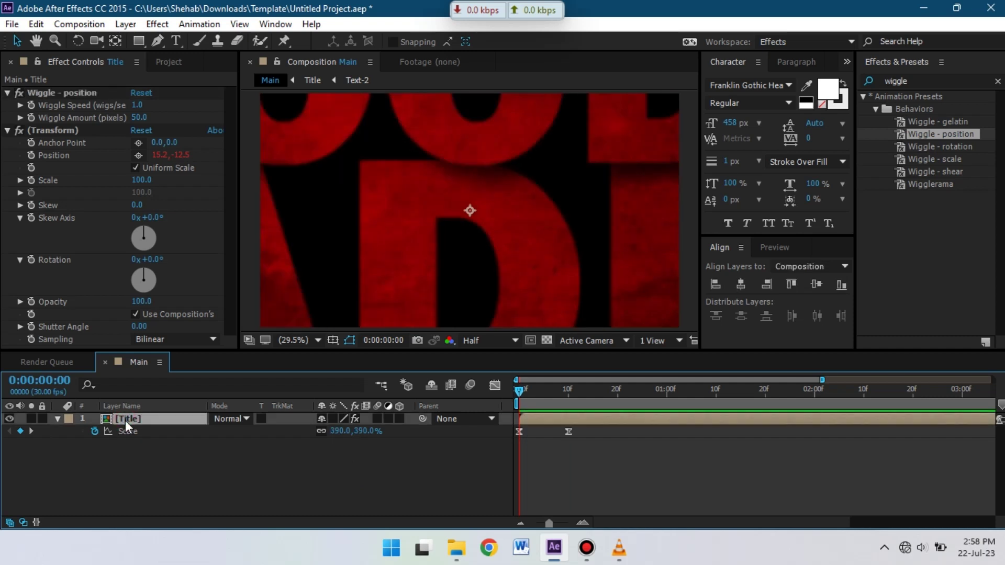
{"action": "key", "text": "t"}
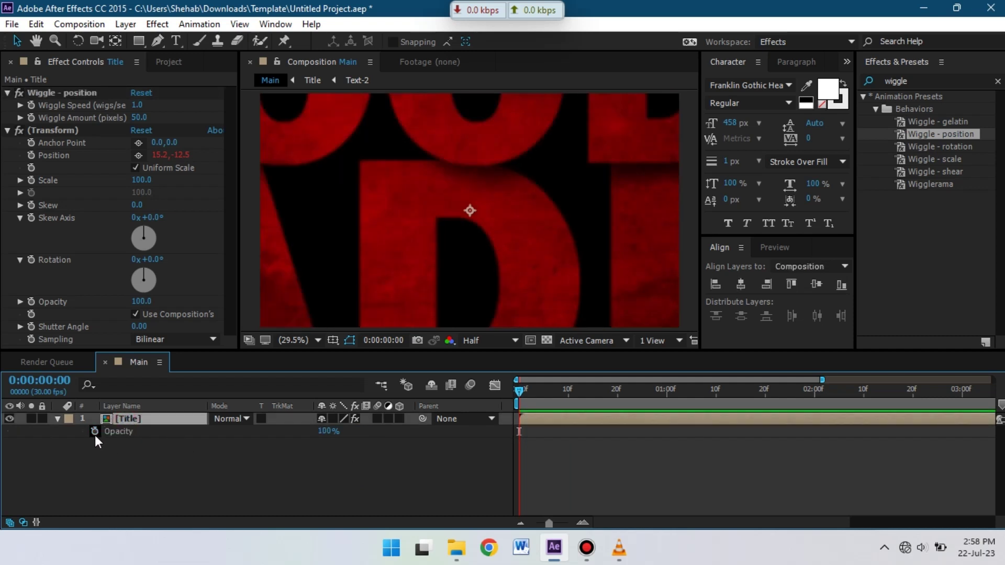
{"action": "left_click", "coordinate": [96, 433]}
{"action": "mouse_move", "coordinate": [328, 430]}
{"action": "left_mouse_down"}
{"action": "mouse_move", "coordinate": [207, 450]}
{"action": "mouse_move", "coordinate": [312, 445]}
{"action": "left_mouse_up"}
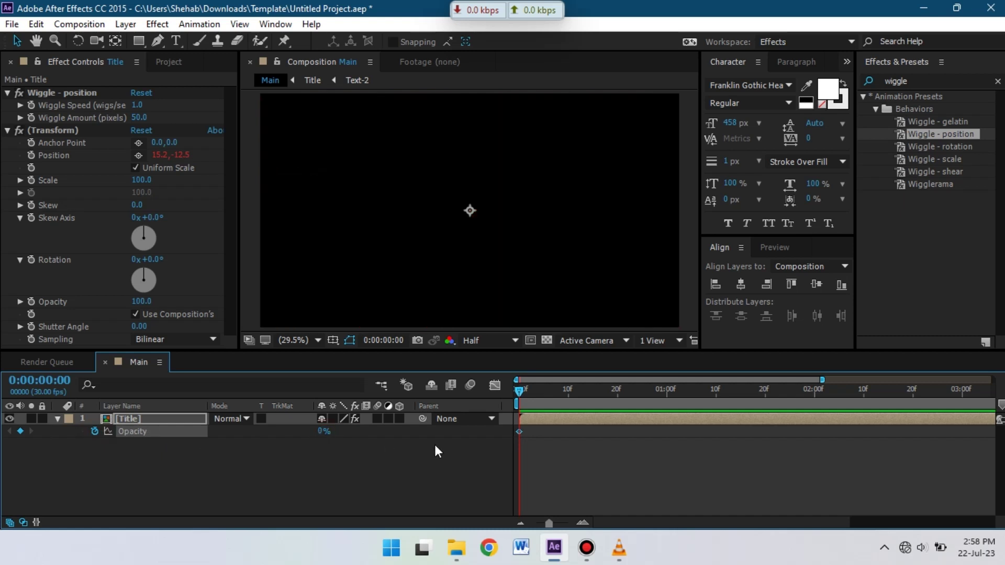
Key the Title's Opacity to 100% at frame 6, alongside Scale.
{"action": "key", "text": "shift+s"}
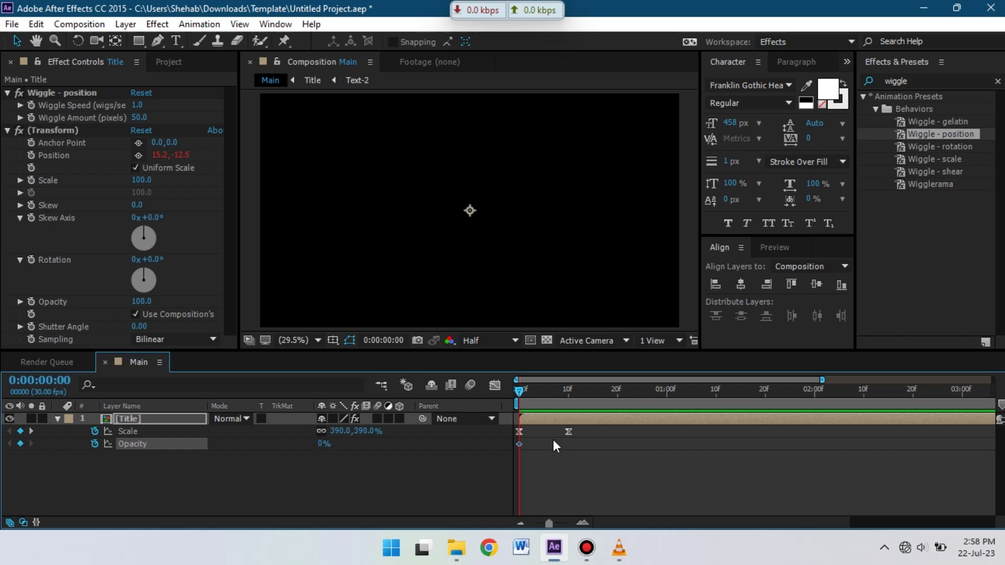
{"action": "left_click", "coordinate": [557, 404]}
{"action": "left_click", "coordinate": [321, 446]}
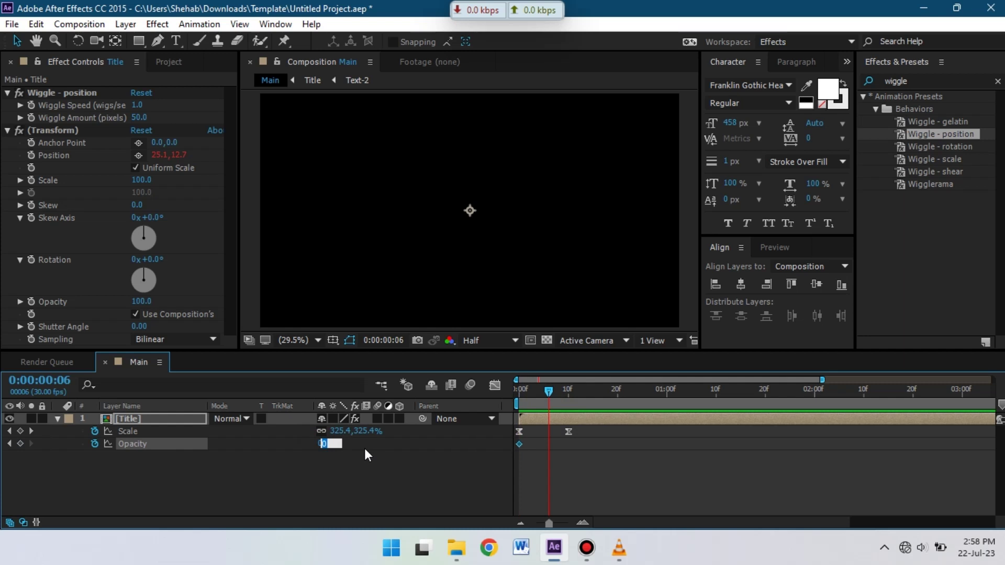
{"action": "type", "text": "100"}
{"action": "key", "text": "Return"}
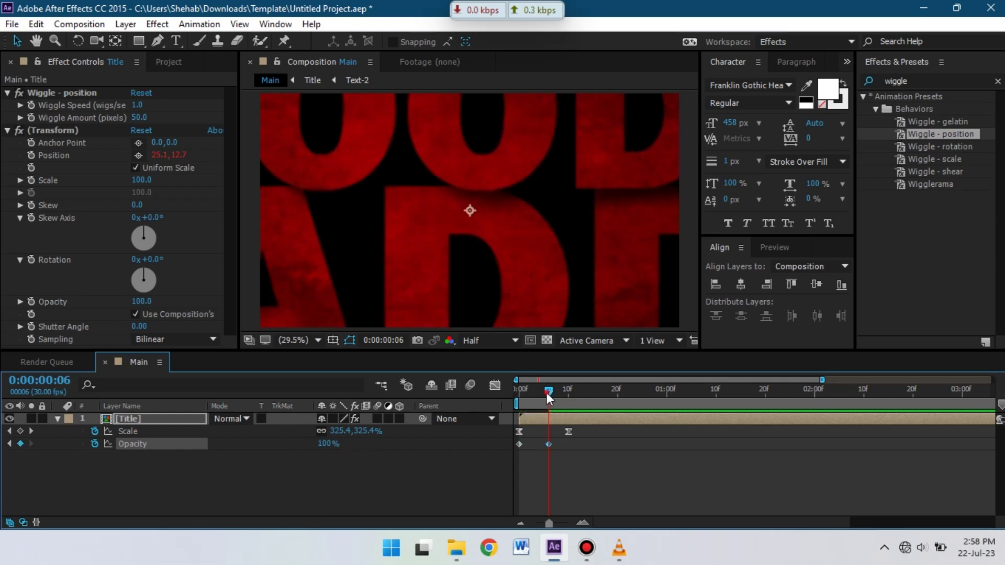
{"action": "left_click_drag", "start_coordinate": [547, 393], "coordinate": [496, 398]}
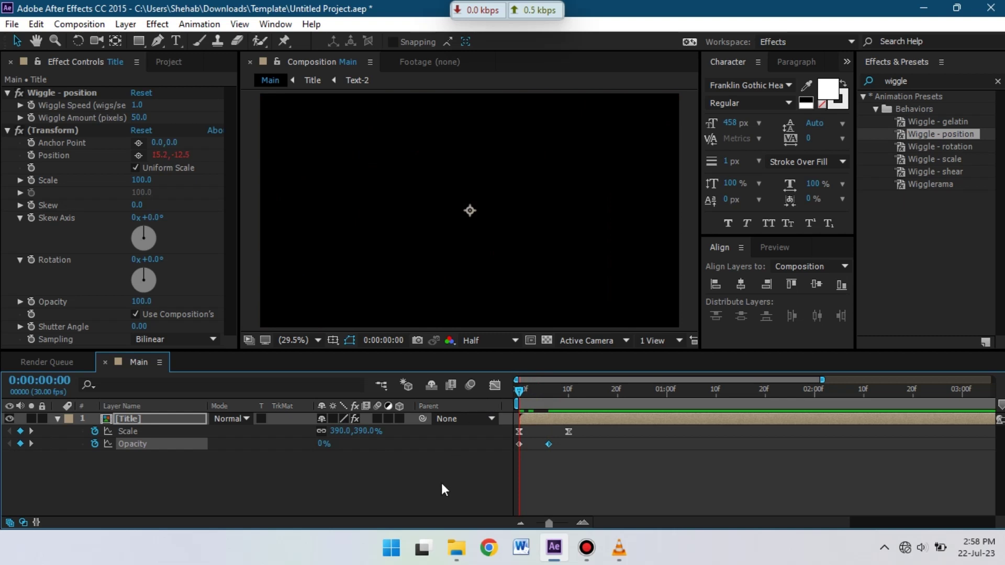
{"action": "left_click", "coordinate": [434, 480]}
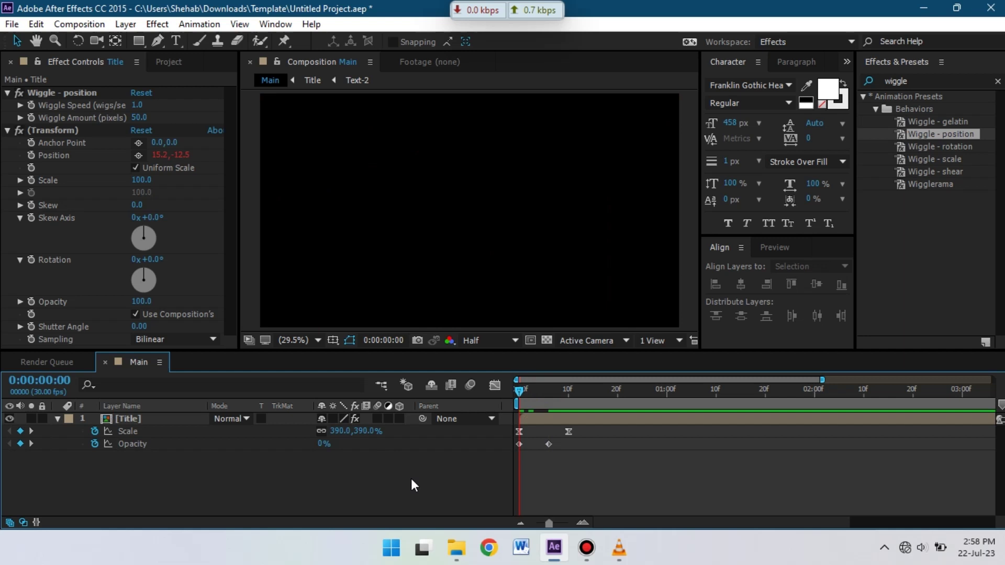
Preview the fade-in, shift the 100% opacity keyframe slightly later, and preview again.
{"action": "key", "text": "space"}
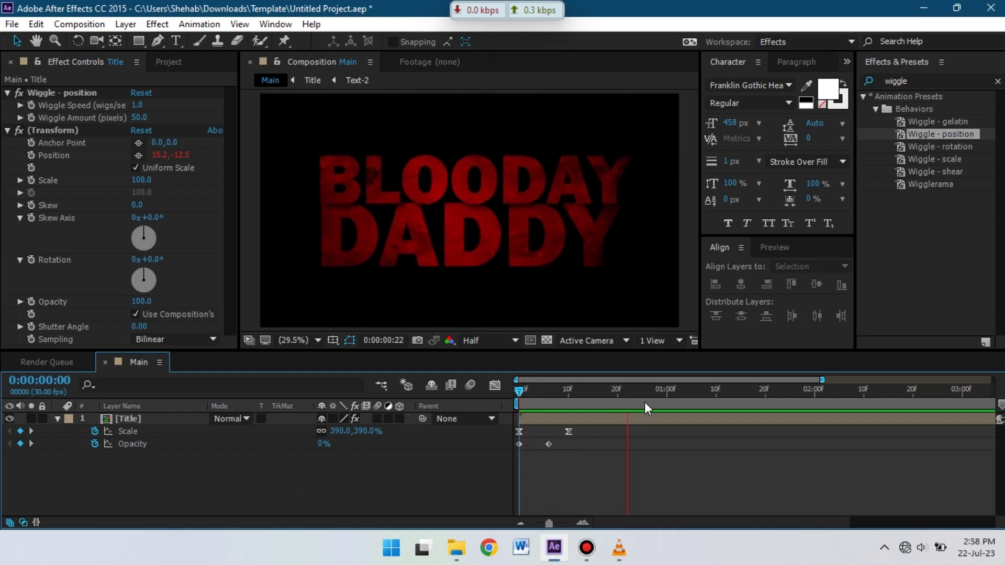
{"action": "left_click", "coordinate": [551, 446]}
{"action": "left_click_drag", "start_coordinate": [551, 446], "coordinate": [560, 446]}
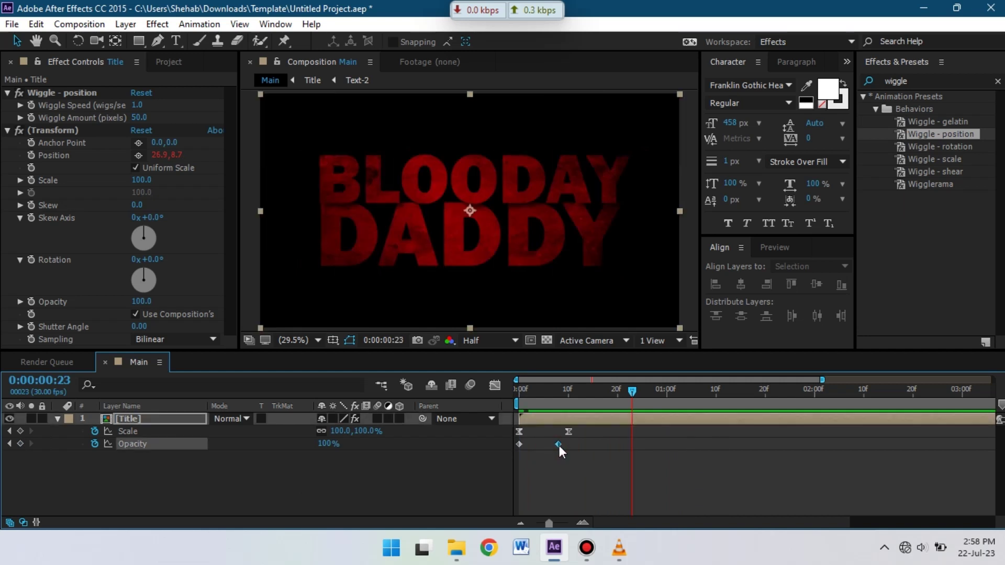
{"action": "left_click_drag", "start_coordinate": [625, 396], "coordinate": [484, 406]}
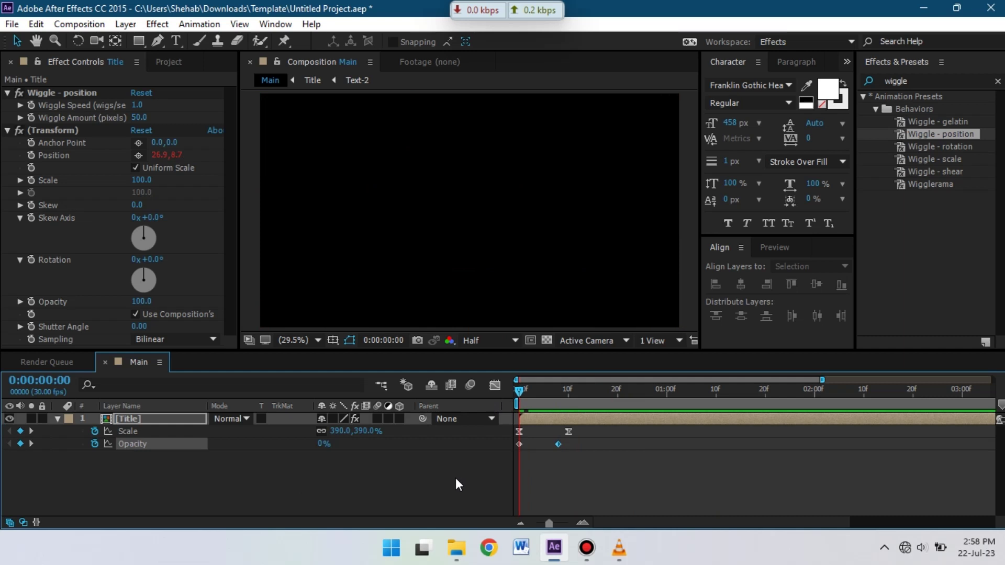
{"action": "key", "text": "space"}
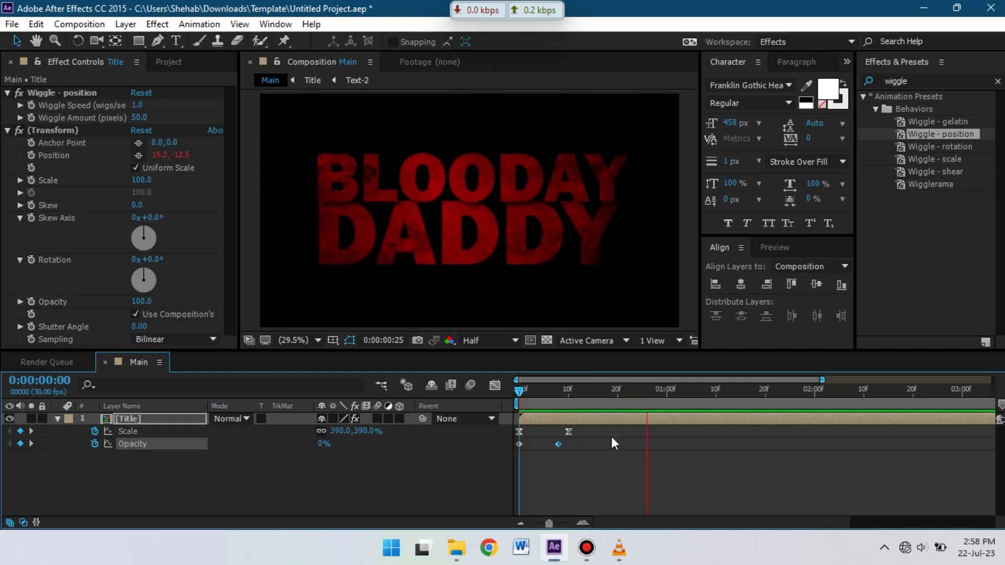
{"action": "left_click", "coordinate": [660, 409]}
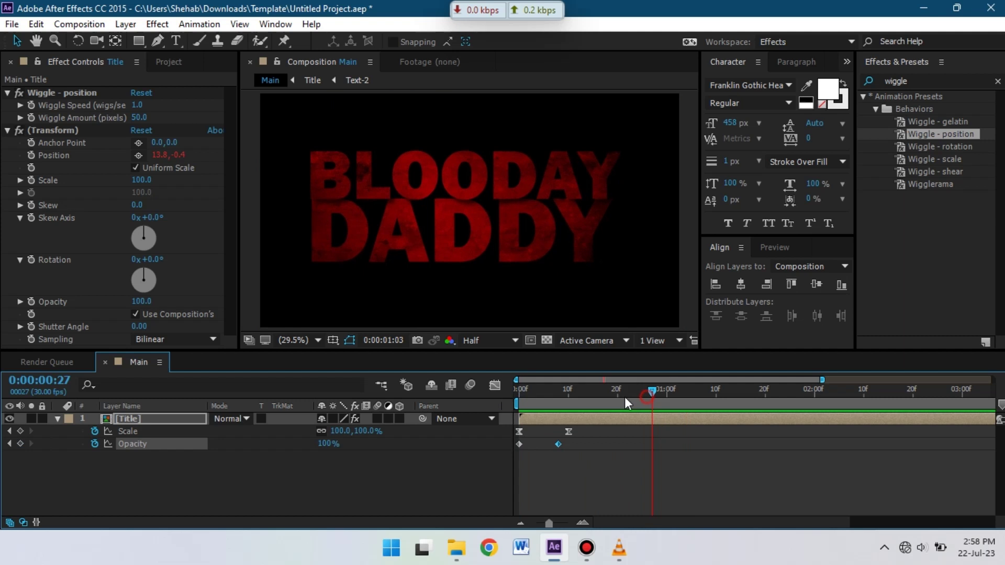
{"action": "left_click_drag", "start_coordinate": [624, 397], "coordinate": [570, 403]}
{"action": "key", "text": "Home"}
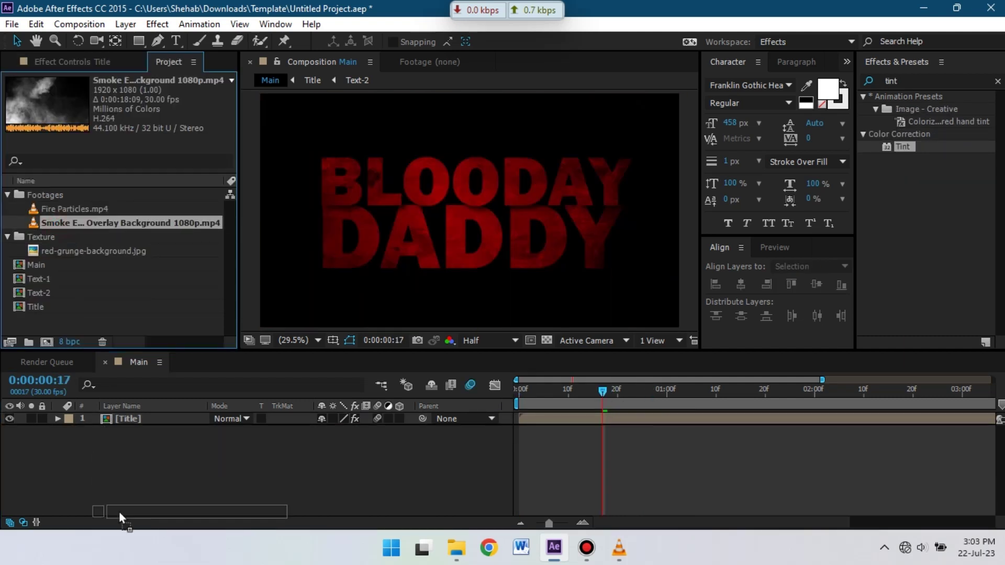
Add the smoke footage beneath the Title at 20% opacity.
{"action": "left_click_drag", "start_coordinate": [120, 513], "coordinate": [111, 473]}
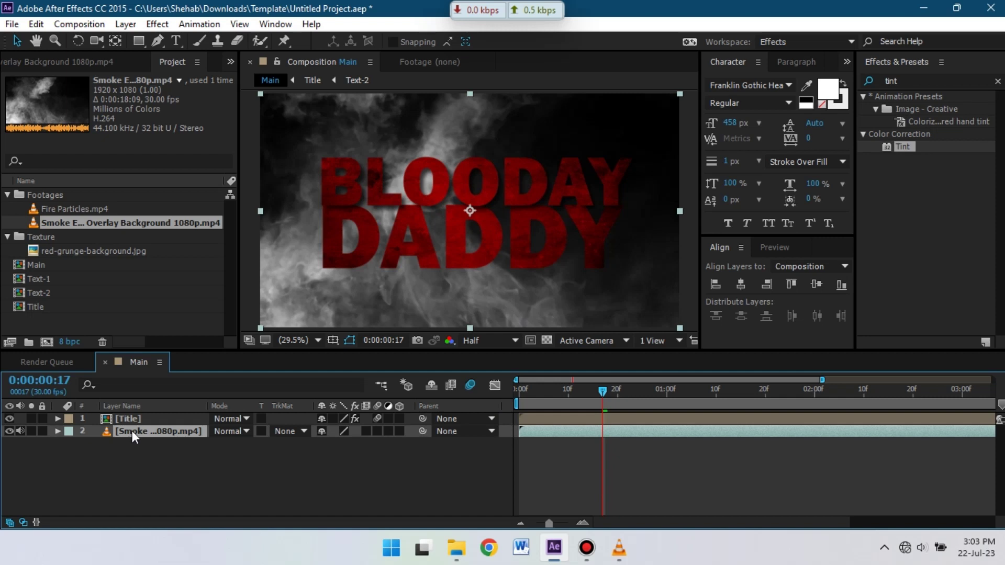
{"action": "key", "text": "t"}
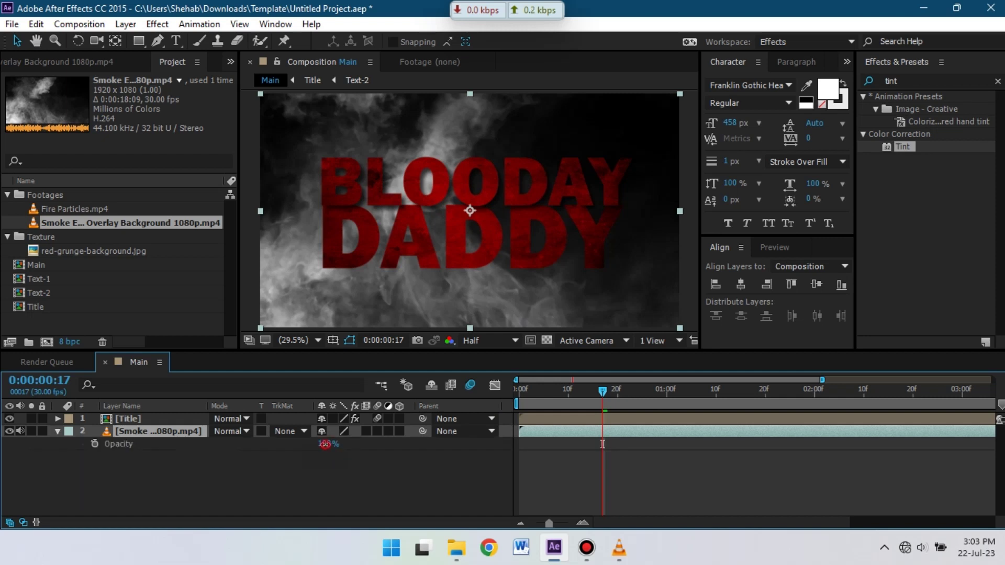
{"action": "left_click", "coordinate": [328, 443]}
{"action": "type", "text": "20"}
{"action": "key", "text": "Return"}
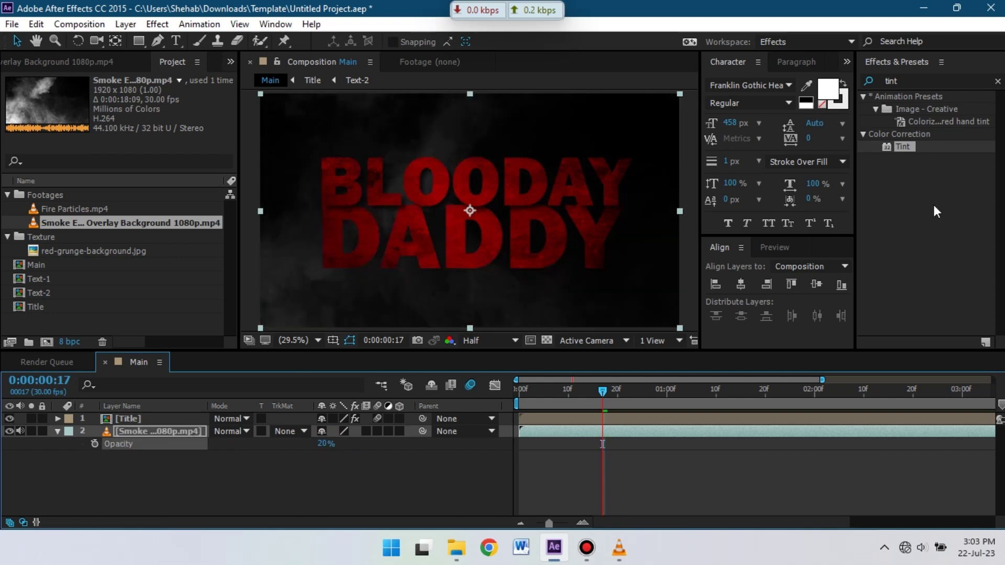
Apply Tint to the smoke with Map White To set to a slightly dark red (EF0000).
{"action": "left_click_drag", "start_coordinate": [915, 148], "coordinate": [129, 431]}
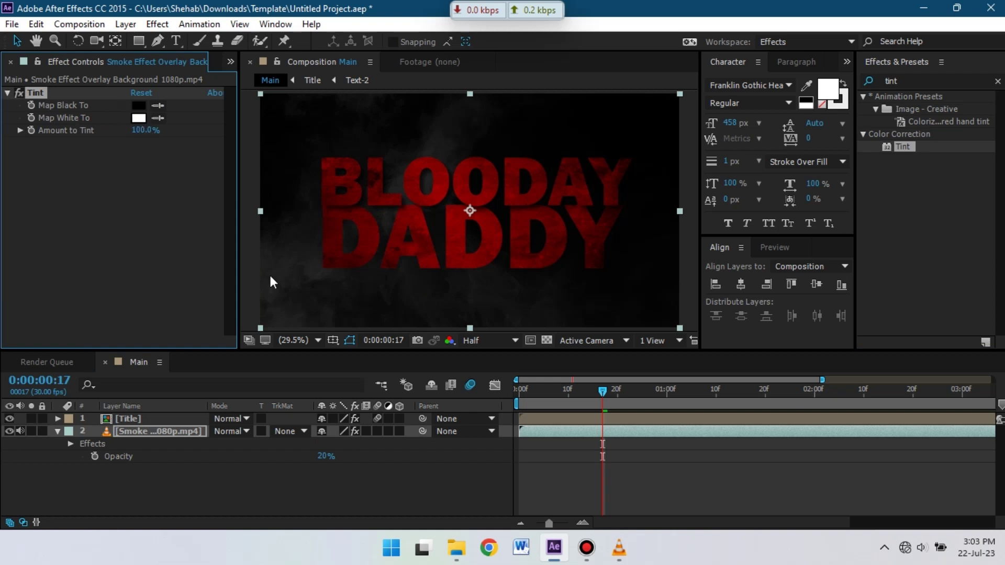
{"action": "left_click", "coordinate": [333, 322]}
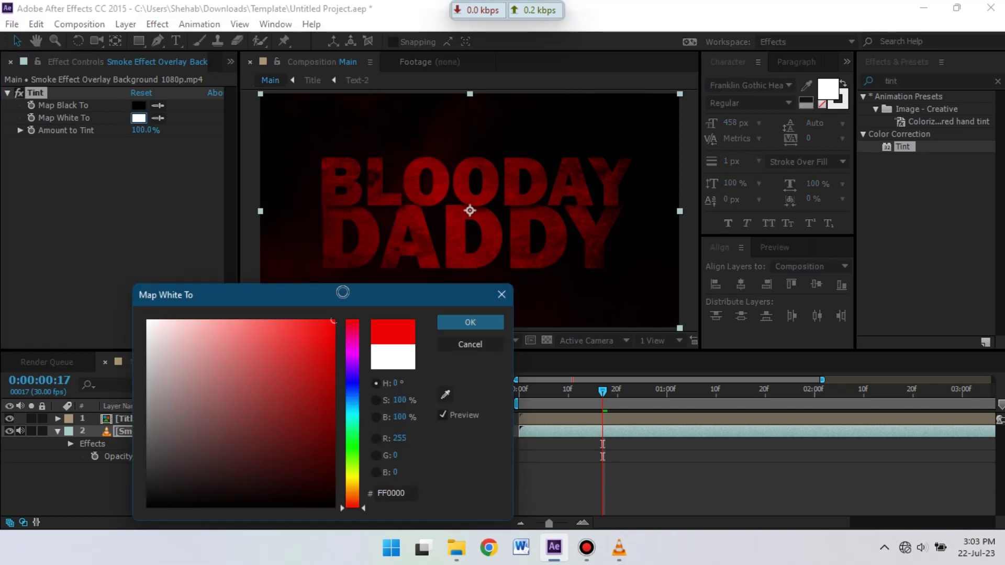
{"action": "left_click", "coordinate": [333, 331]}
{"action": "left_click_drag", "start_coordinate": [352, 339], "coordinate": [354, 303]}
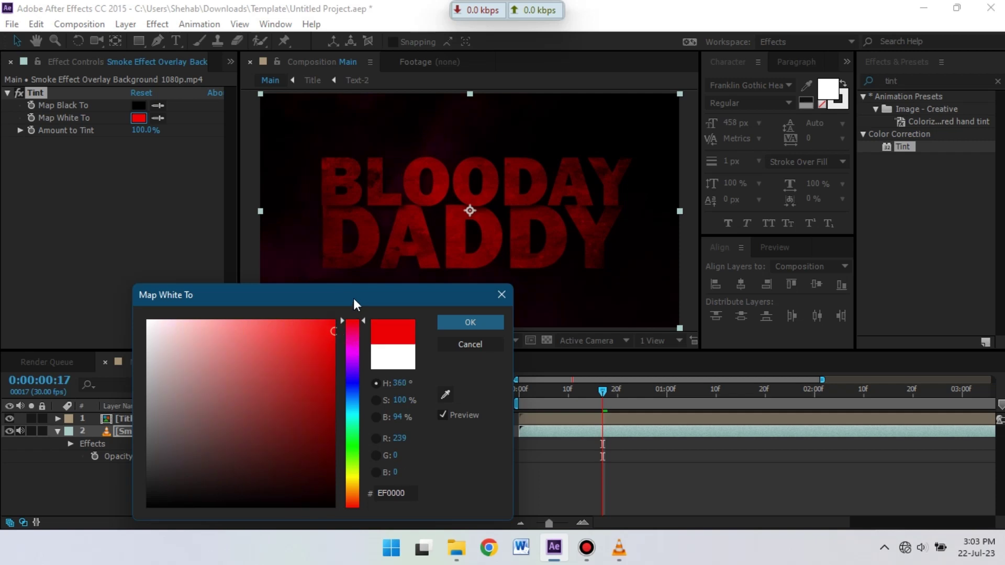
{"action": "left_click", "coordinate": [476, 324]}
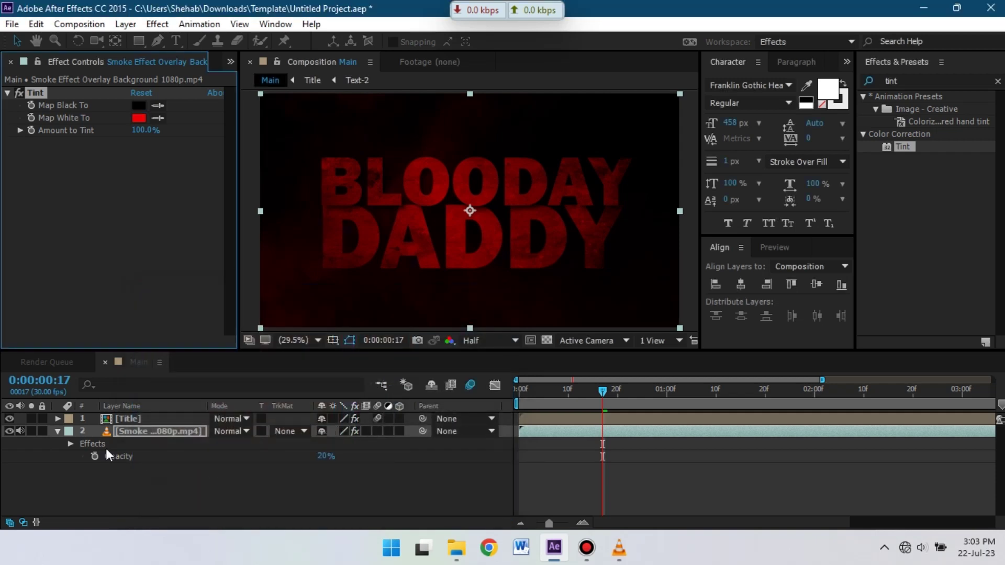
{"action": "left_click", "coordinate": [58, 431]}
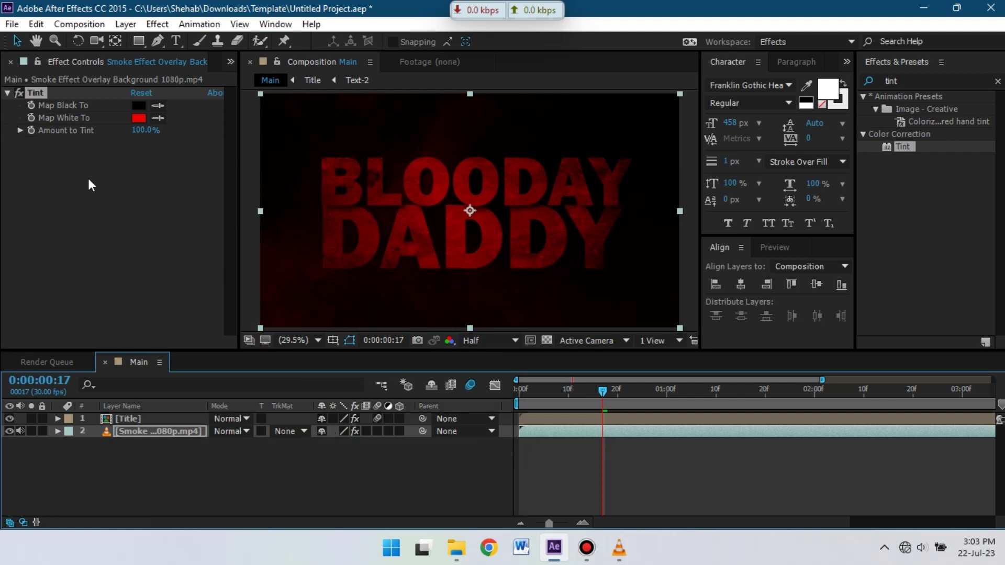
Add Fire Particles.mp4 from the Project panel as a layer above the smoke.
{"action": "left_click", "coordinate": [230, 63]}
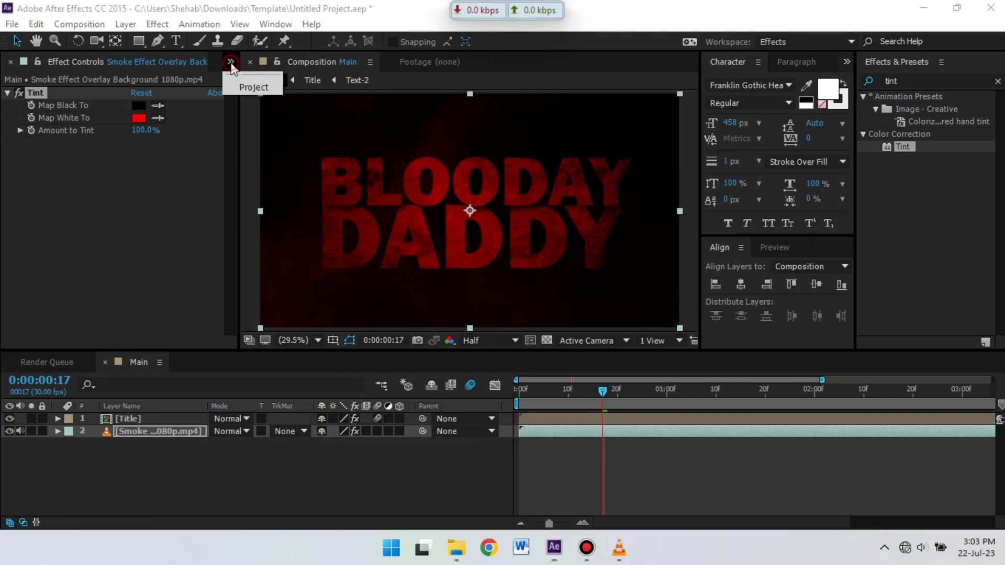
{"action": "left_click", "coordinate": [250, 88]}
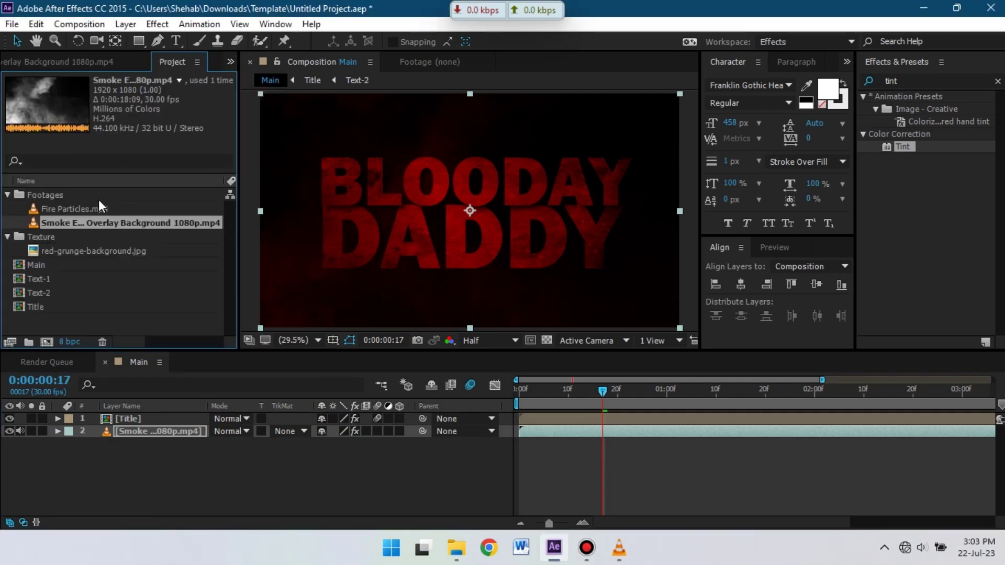
{"action": "left_click_drag", "start_coordinate": [42, 211], "coordinate": [132, 432]}
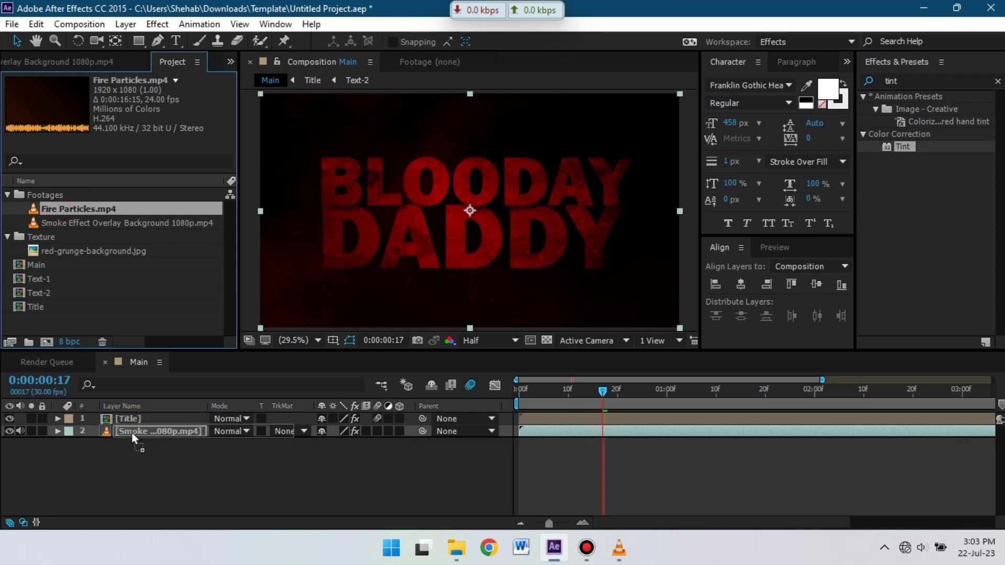
{"action": "left_click_drag", "start_coordinate": [132, 433], "coordinate": [121, 426]}
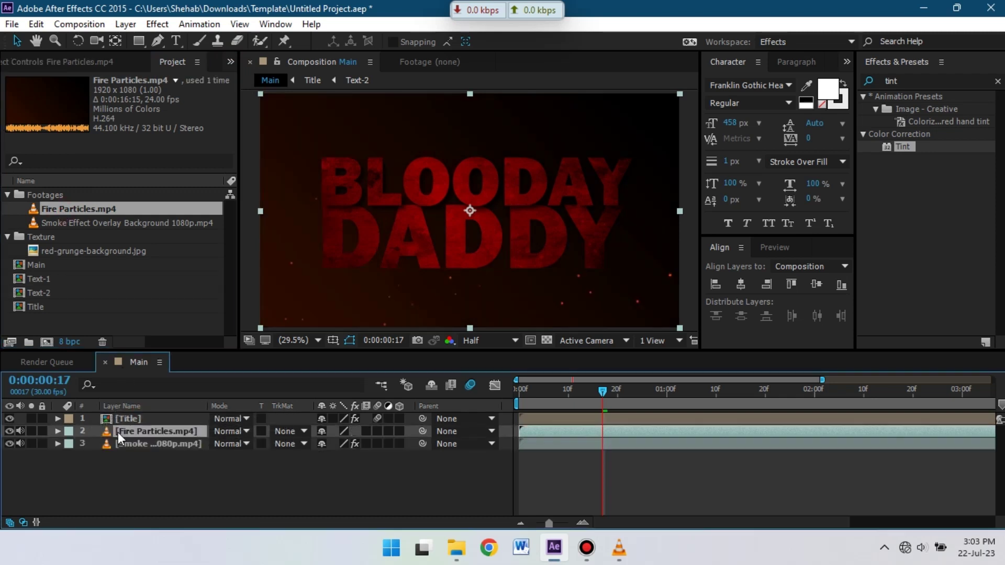
Copy the smoke layer's Tint effect and paste it onto Fire Particles.
{"action": "left_click", "coordinate": [147, 444]}
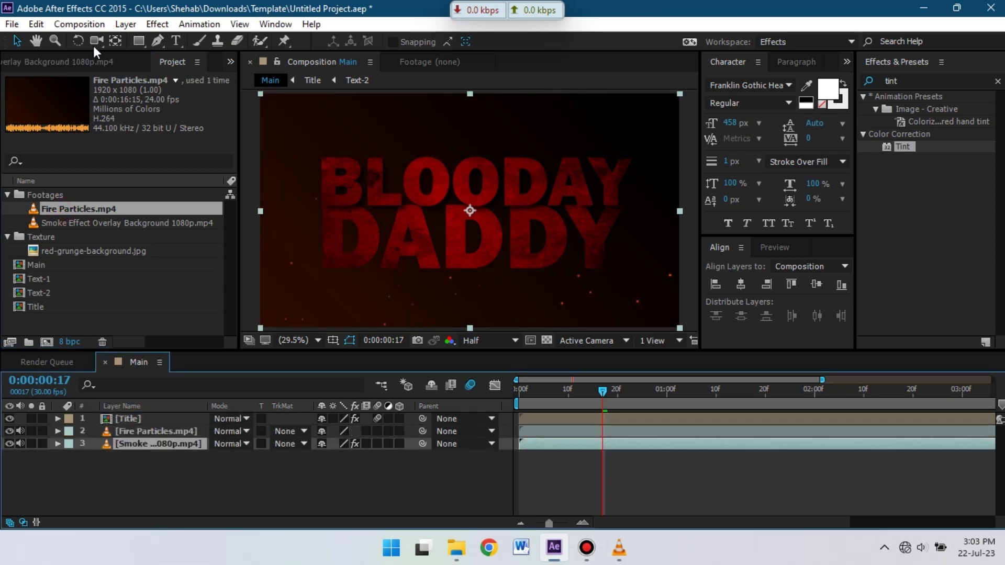
{"action": "left_click", "coordinate": [77, 54]}
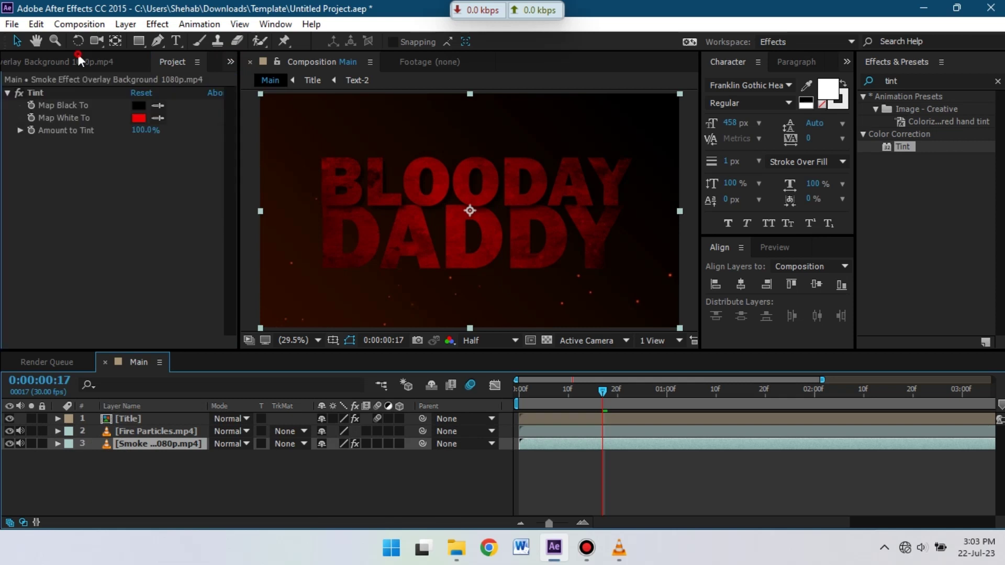
{"action": "left_click", "coordinate": [36, 24]}
{"action": "left_click", "coordinate": [64, 112]}
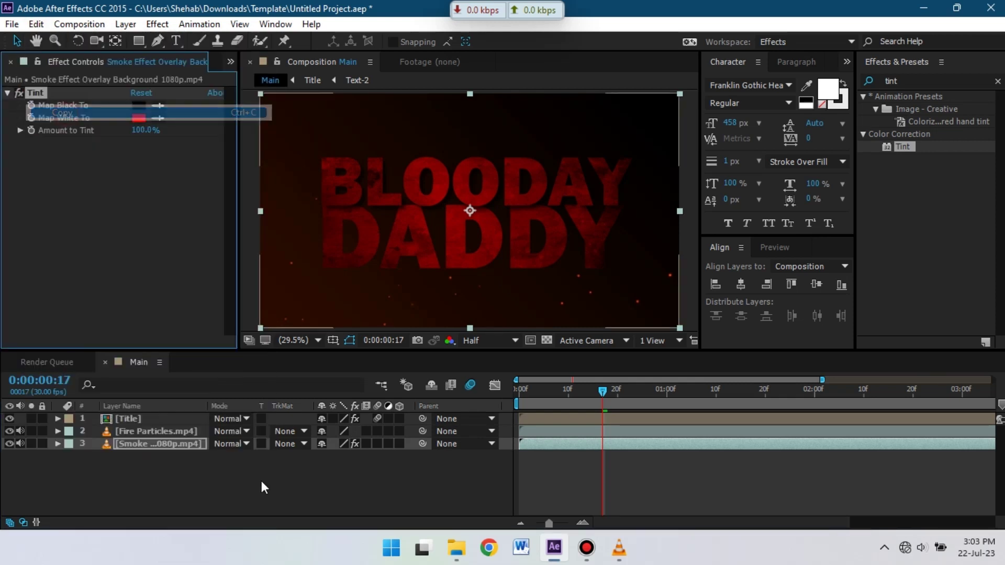
{"action": "left_click", "coordinate": [148, 431]}
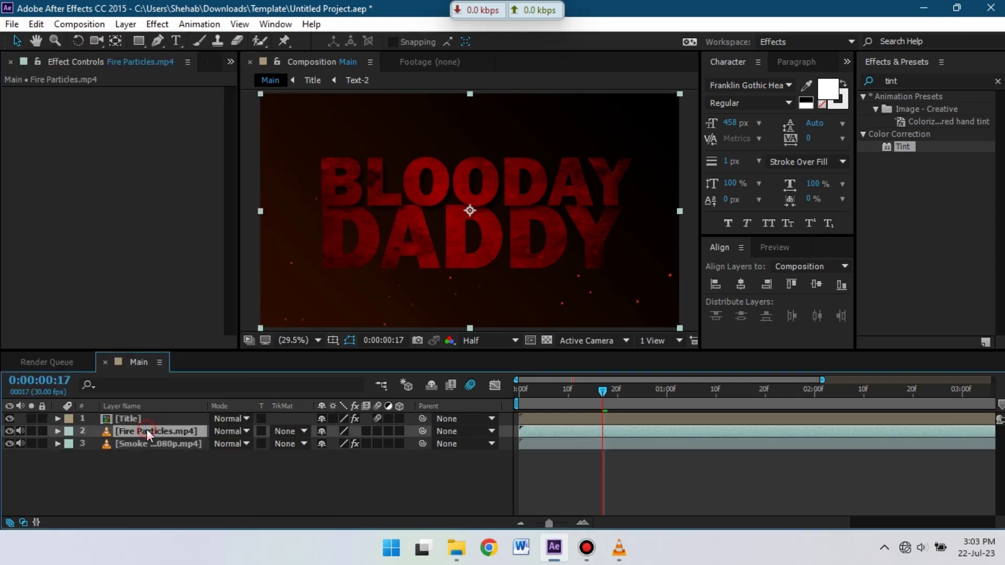
{"action": "left_click", "coordinate": [36, 24]}
{"action": "left_click", "coordinate": [79, 178]}
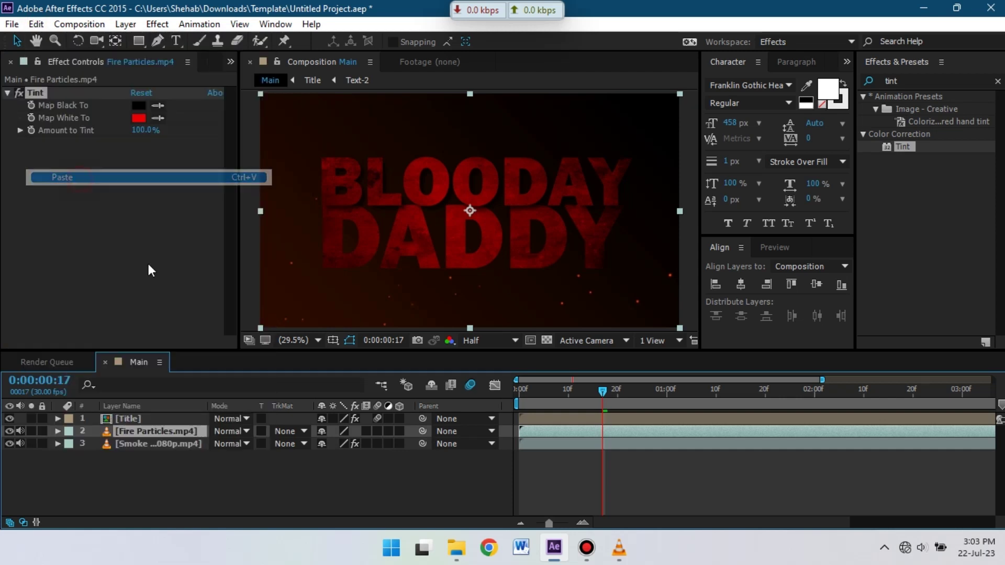
Toggle the Fire Particles Tint effect to compare it at a later frame.
{"action": "left_click", "coordinate": [137, 463]}
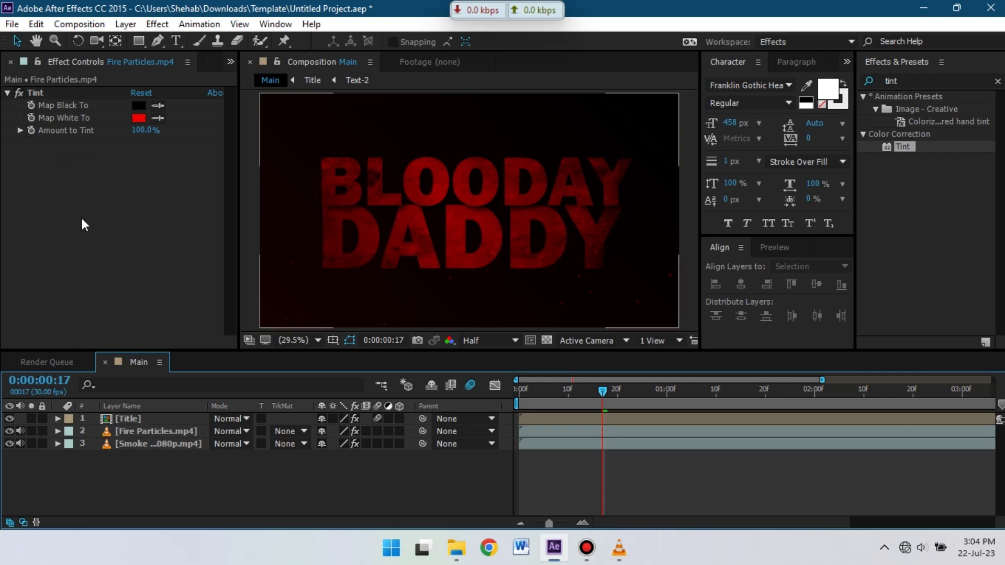
{"action": "left_click", "coordinate": [17, 92]}
{"action": "left_click", "coordinate": [17, 91]}
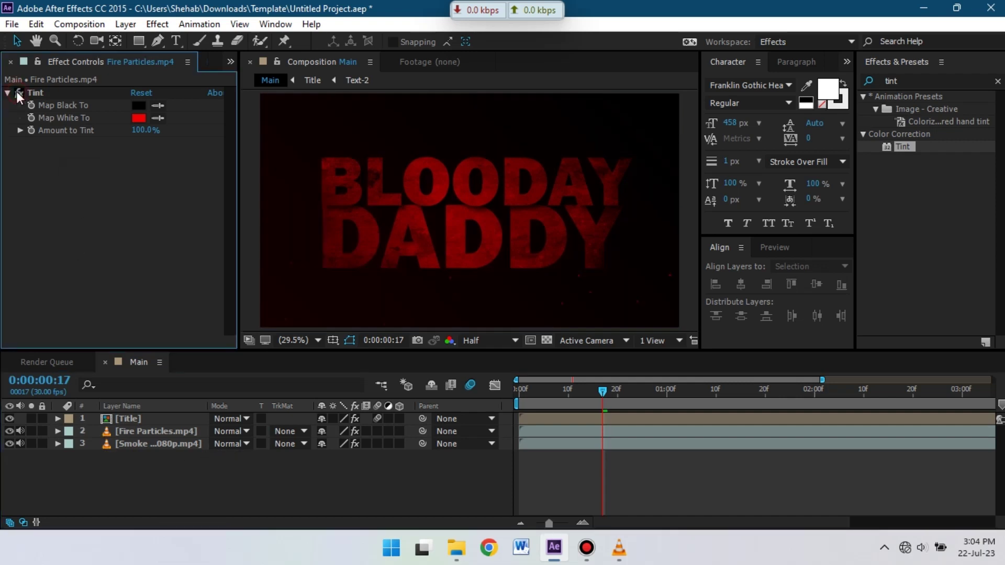
{"action": "left_click", "coordinate": [158, 467]}
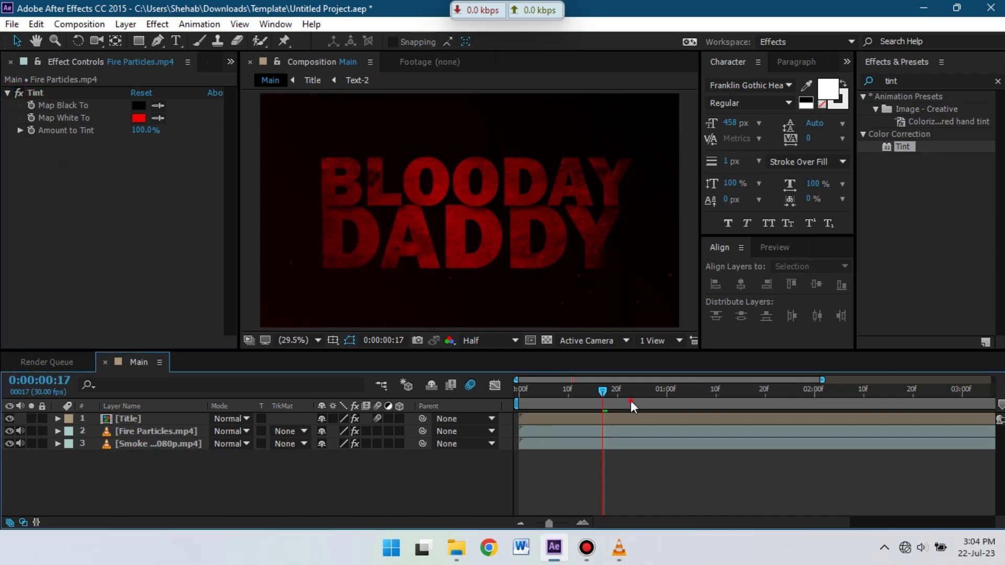
Blend Fire Particles in Screen mode, checking frames 4 and 8, and open File Explorer.
{"action": "left_click", "coordinate": [538, 401]}
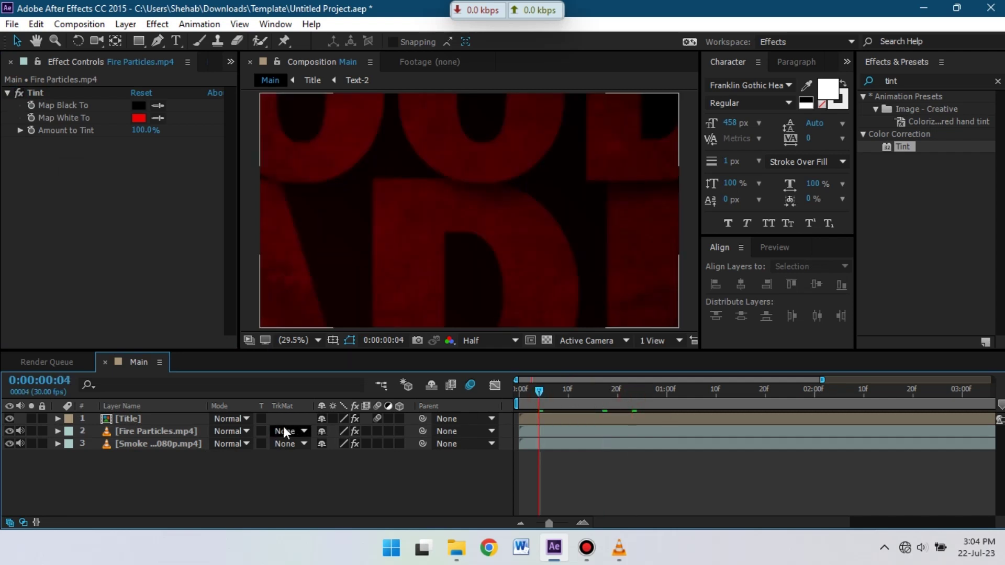
{"action": "left_click", "coordinate": [235, 431]}
{"action": "left_click", "coordinate": [300, 235]}
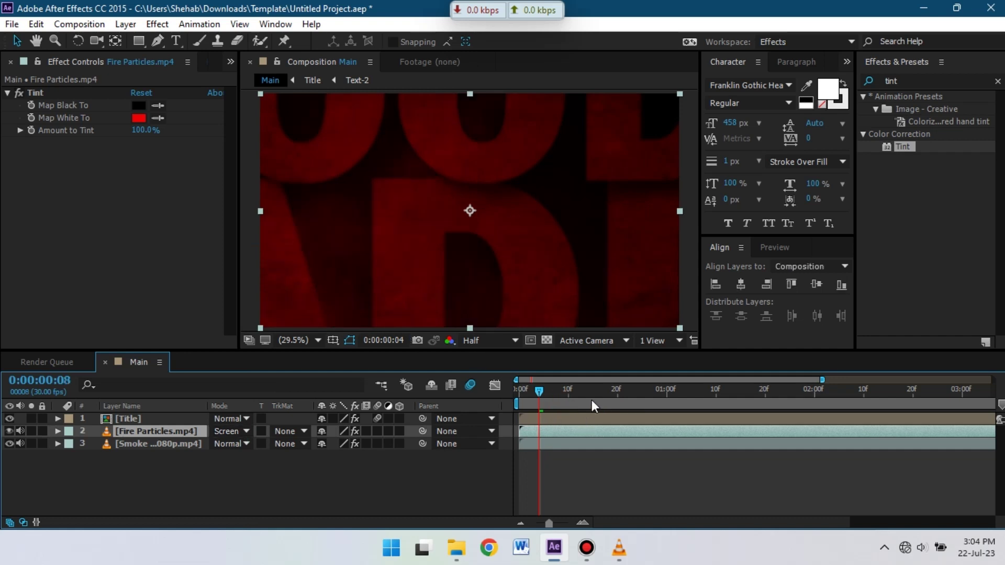
{"action": "left_click", "coordinate": [616, 406]}
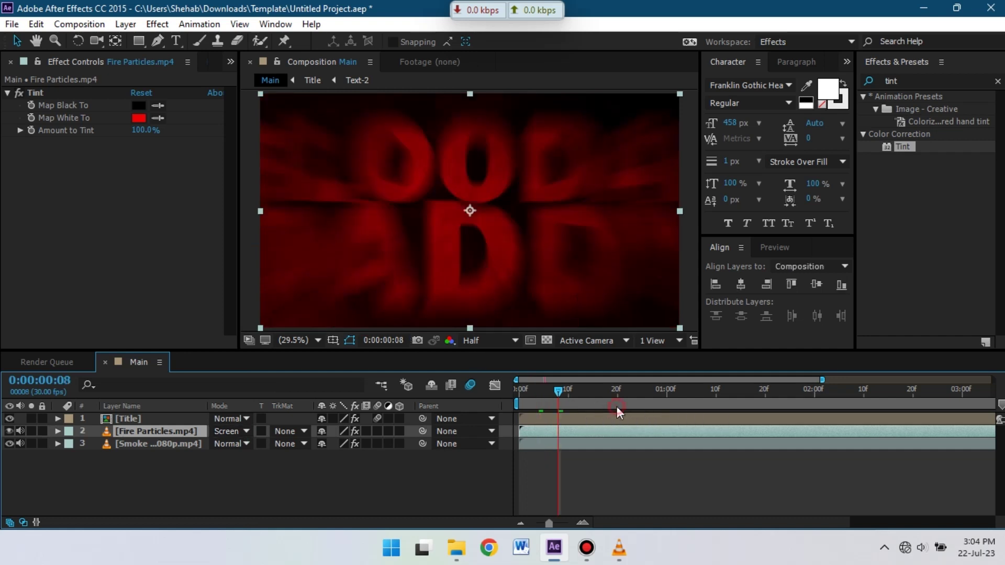
{"action": "left_click", "coordinate": [458, 548]}
Add 0616 (1).mp4 as the bottom fourth layer showing 0% opacity.
{"action": "mouse_move", "coordinate": [489, 254]}
{"action": "left_mouse_down"}
{"action": "mouse_move", "coordinate": [51, 323]}
{"action": "mouse_move", "coordinate": [134, 474]}
{"action": "left_mouse_up"}
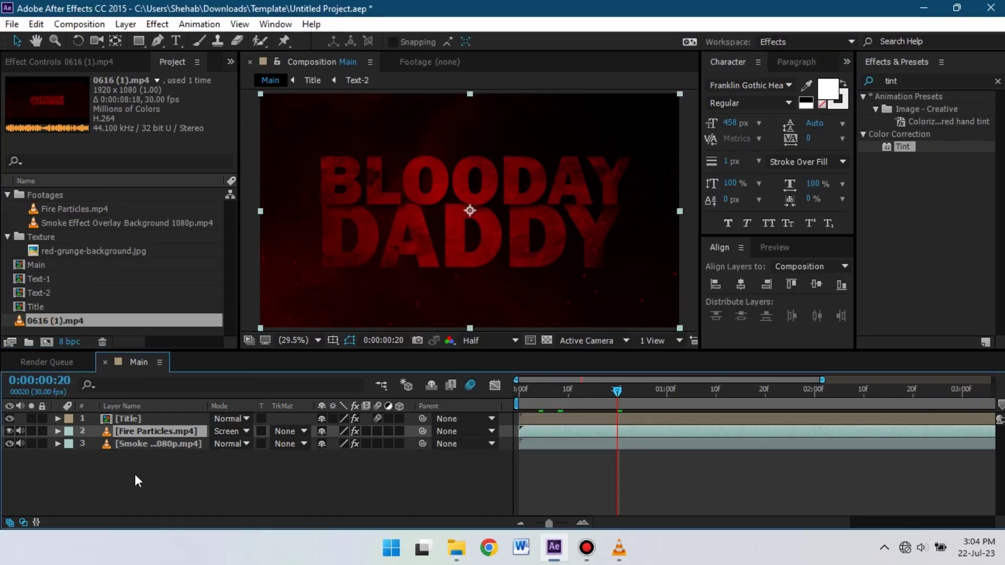
{"action": "key", "text": "t"}
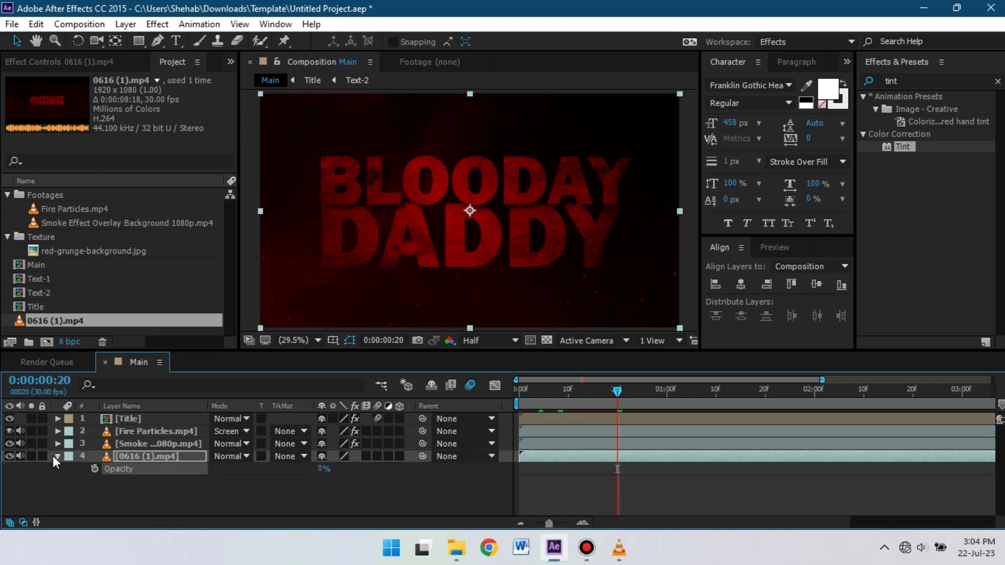
{"action": "left_click", "coordinate": [45, 462]}
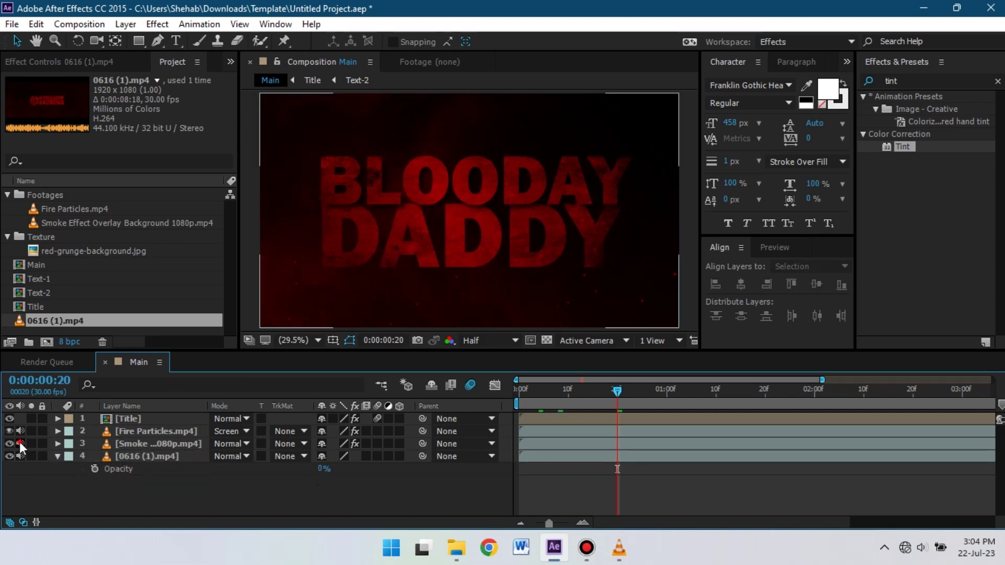
{"action": "left_click", "coordinate": [61, 459]}
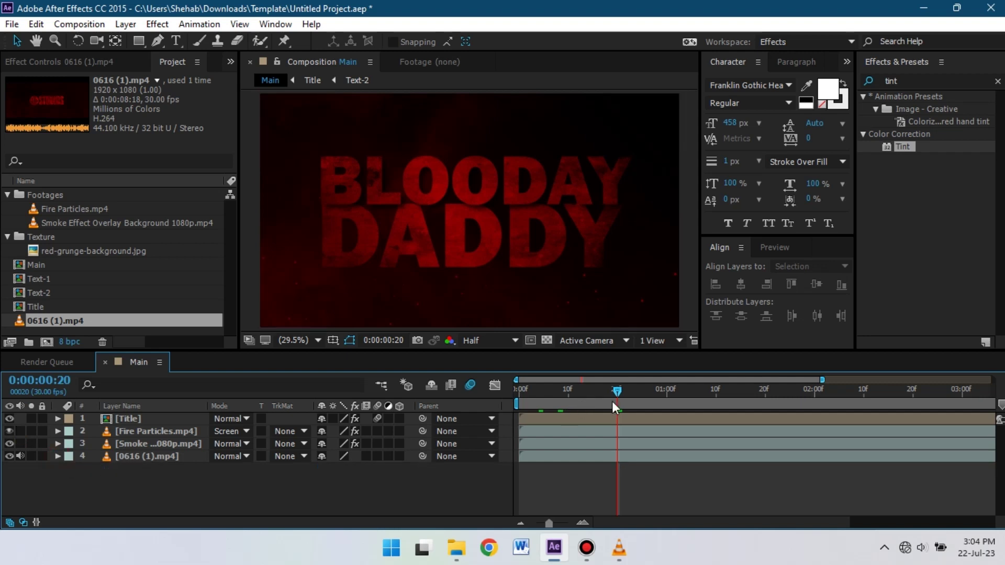
{"action": "left_click_drag", "start_coordinate": [613, 401], "coordinate": [531, 401]}
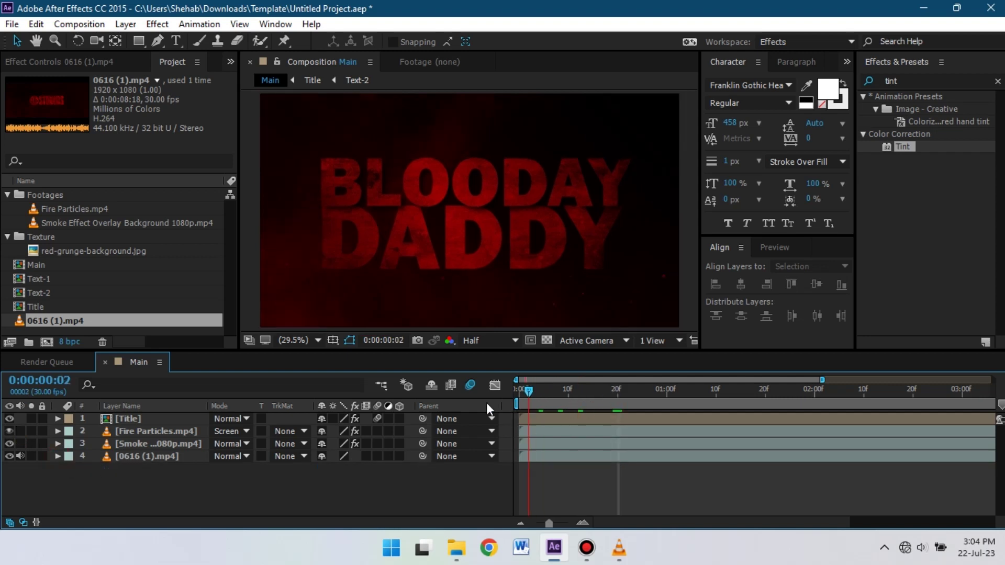
Preview Main from frame 0 with the title, smoke, fire particles and audio.
{"action": "key", "text": "Home"}
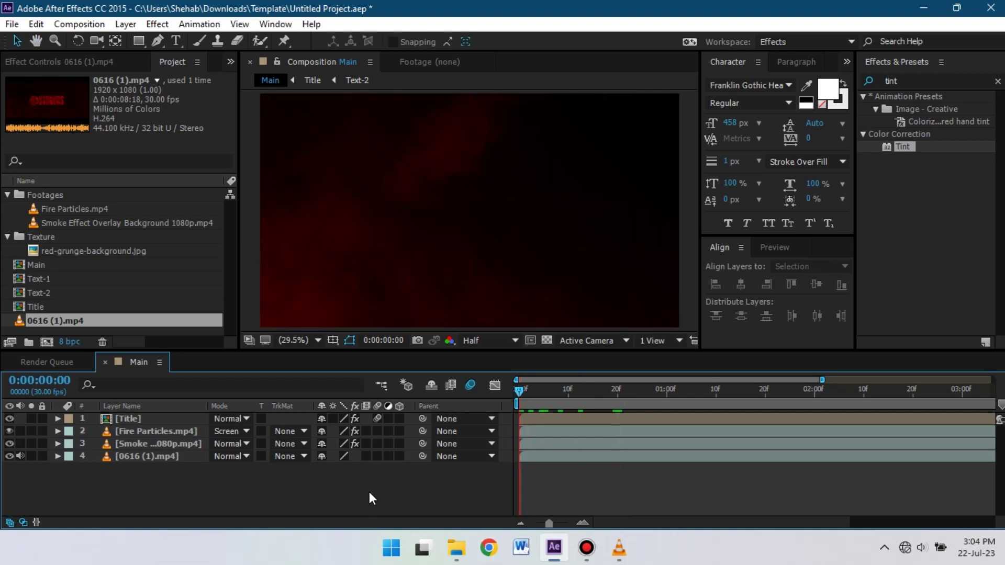
{"action": "key", "text": "space"}
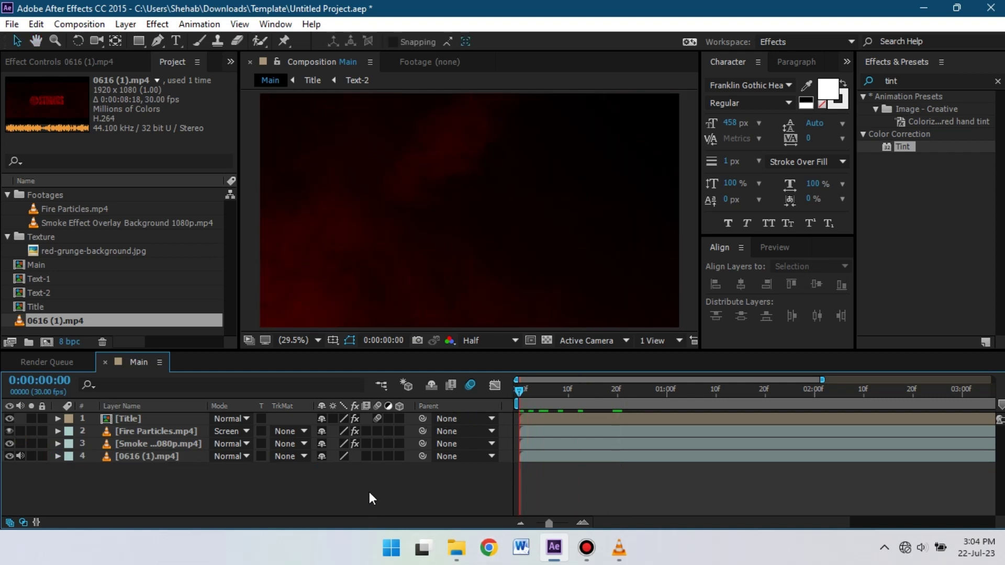